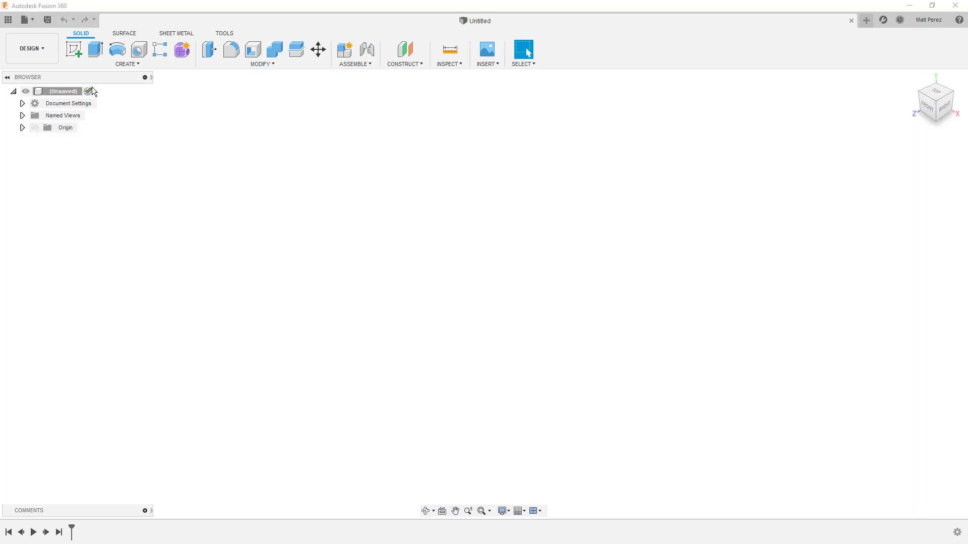
- Browse the workspace list and the Surface, Sheet Metal and Utilities tabs, ending on Solid
click(54, 54)
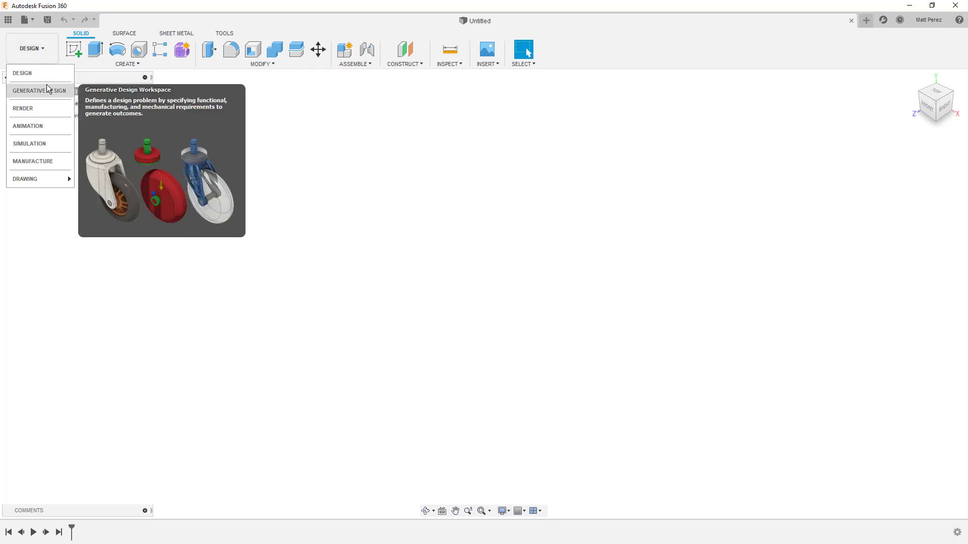
click(203, 88)
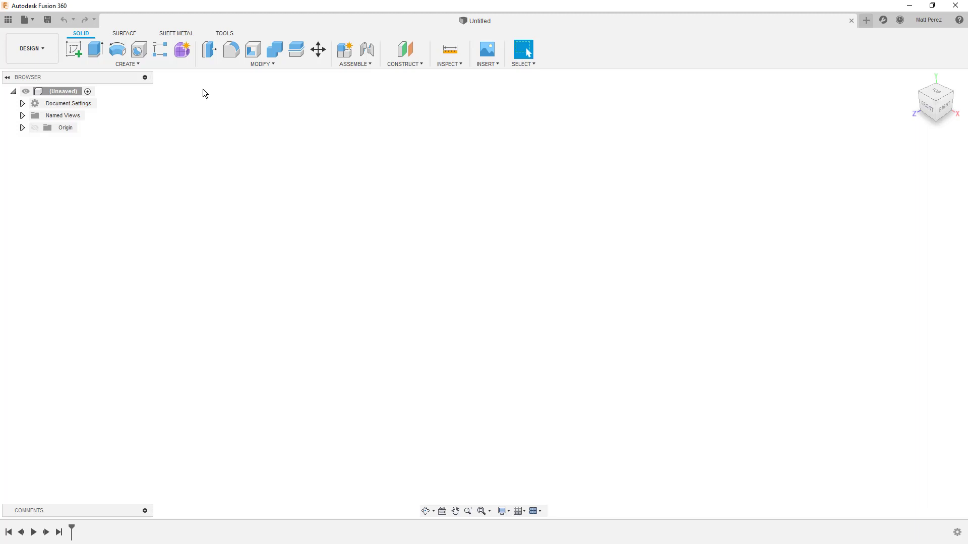
click(124, 33)
click(164, 34)
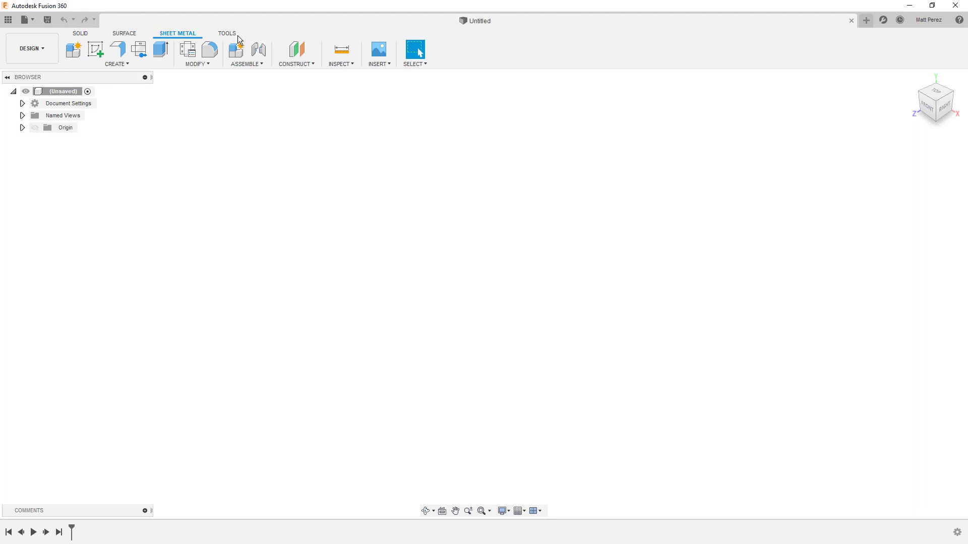
click(238, 36)
click(171, 36)
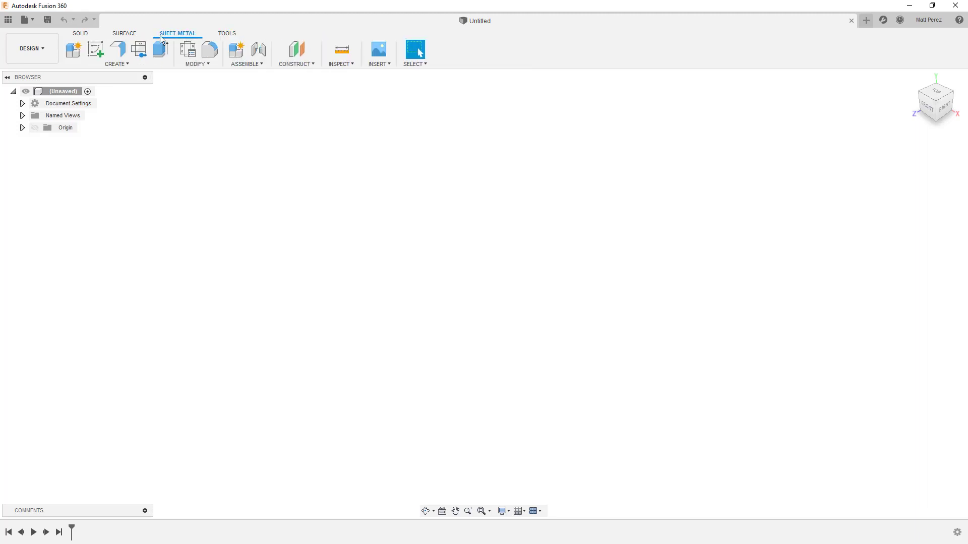
click(122, 38)
click(82, 39)
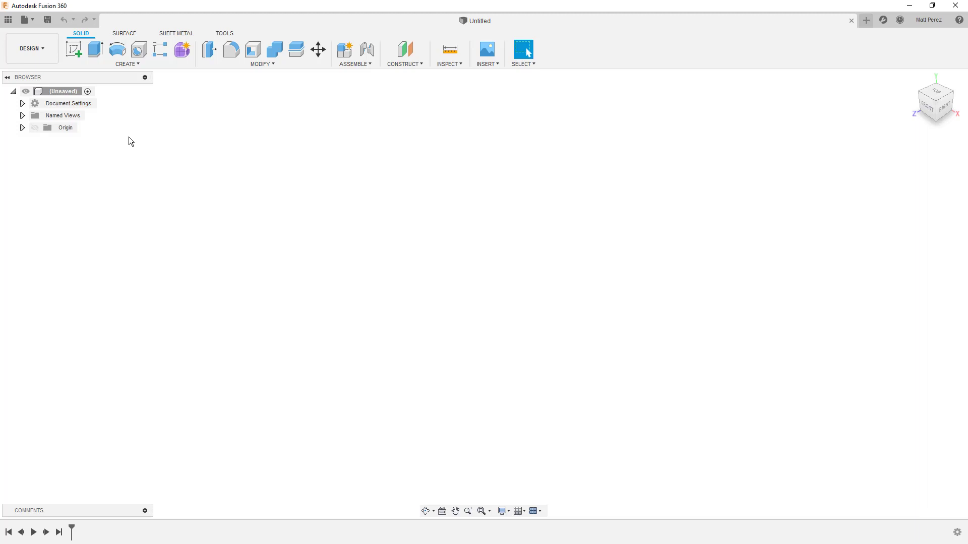
- Expand and collapse the Document Settings, Named Views and Origin folders in the browser
click(22, 104)
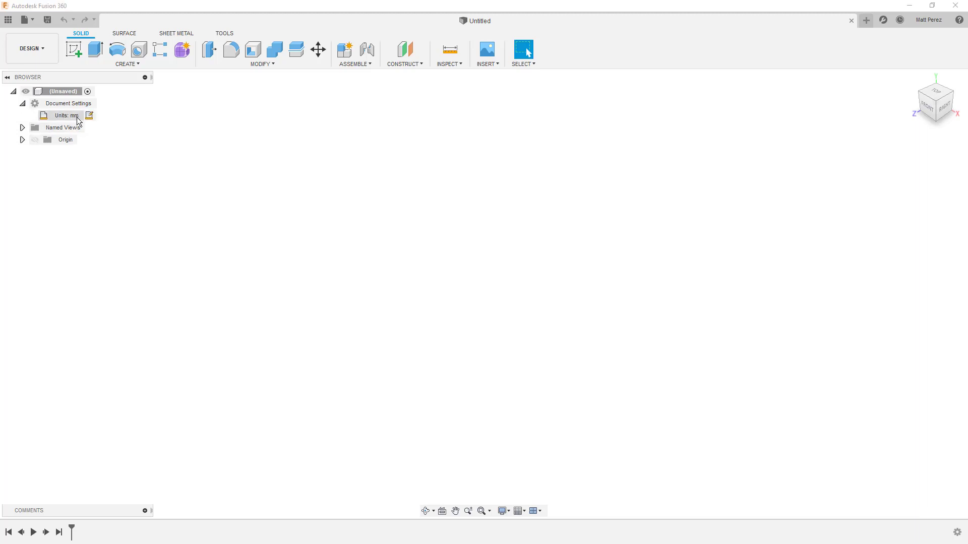
click(22, 104)
click(22, 116)
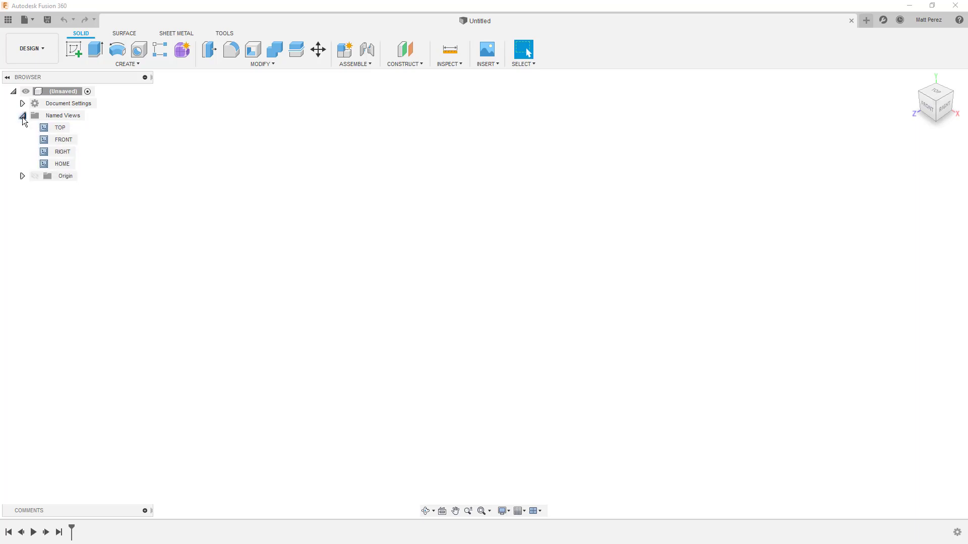
click(22, 116)
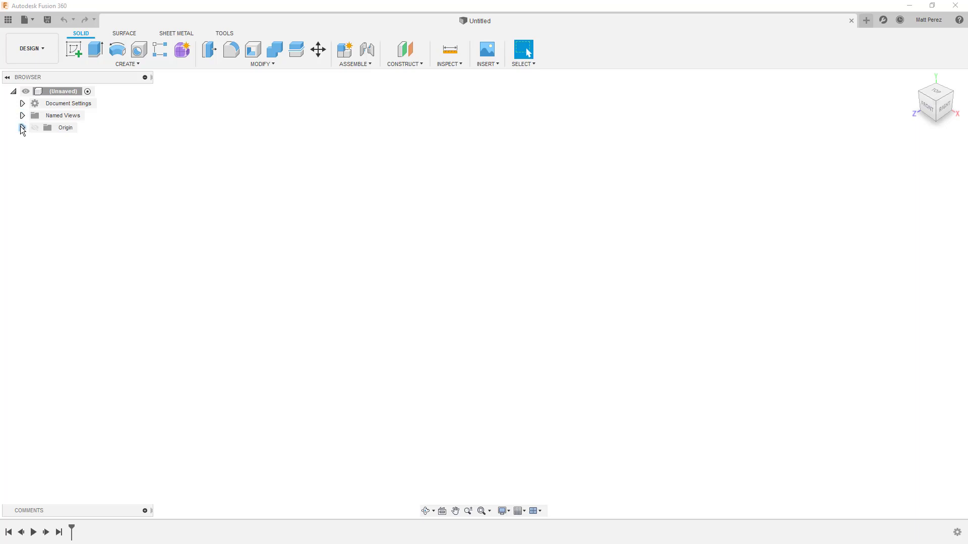
click(22, 128)
click(23, 127)
- Create and finish an empty sketch on the XZ plane, then inspect the new Sketches folder
click(74, 55)
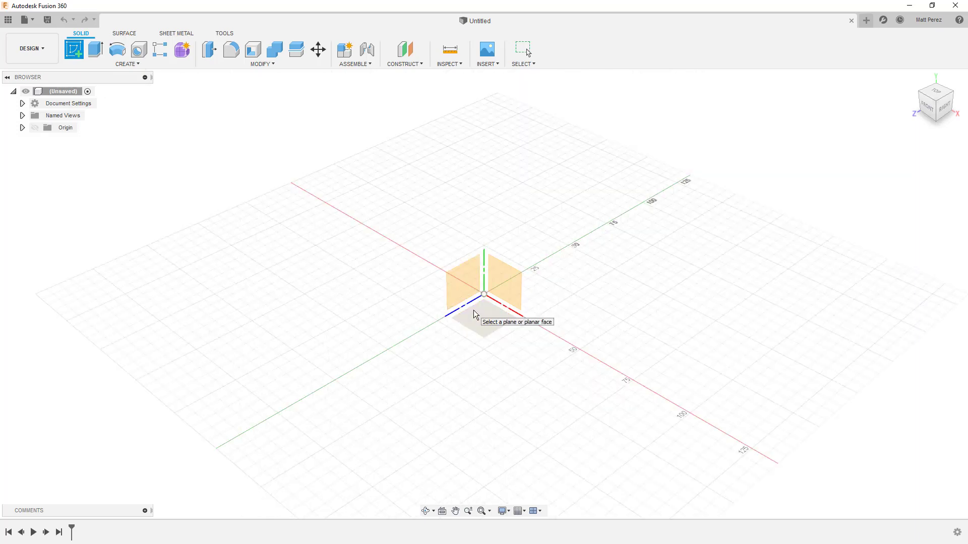
click(473, 310)
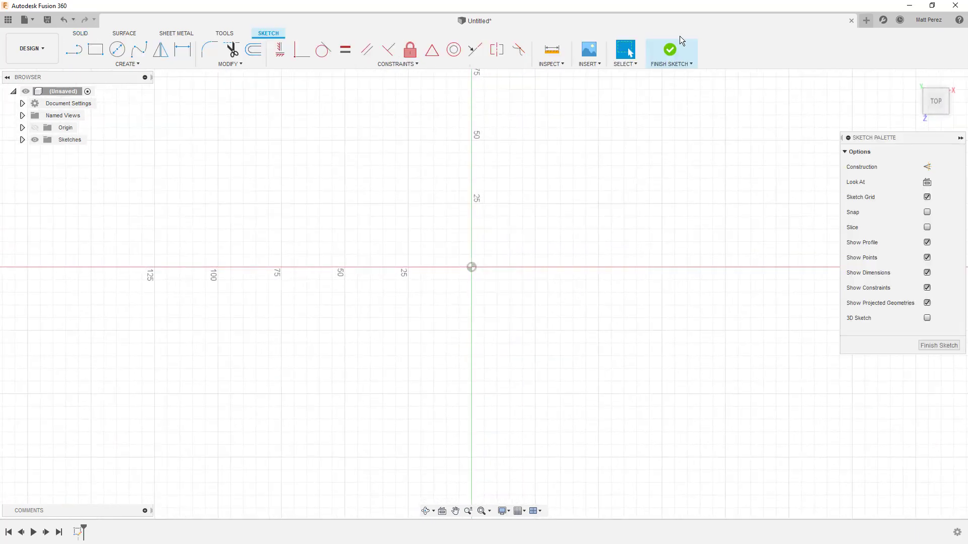
click(675, 45)
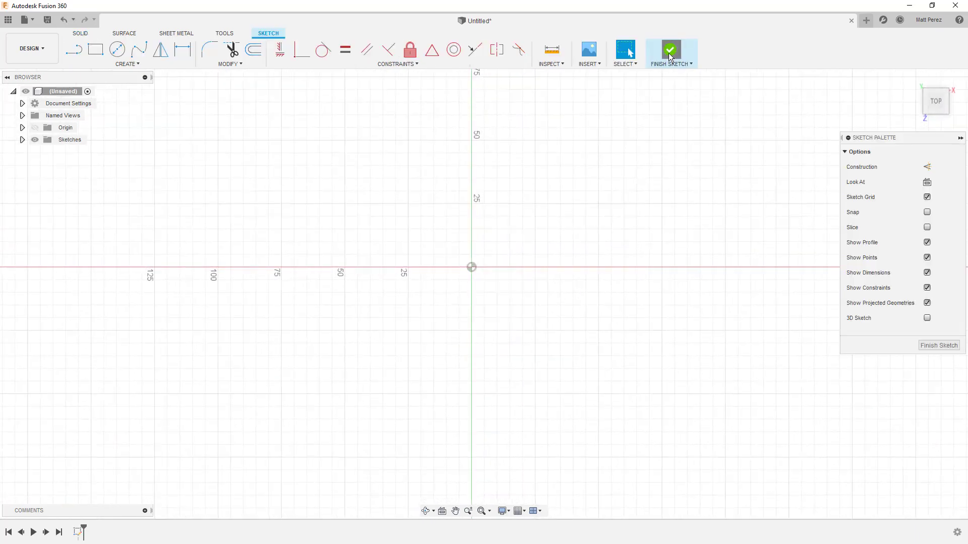
click(22, 139)
click(22, 139)
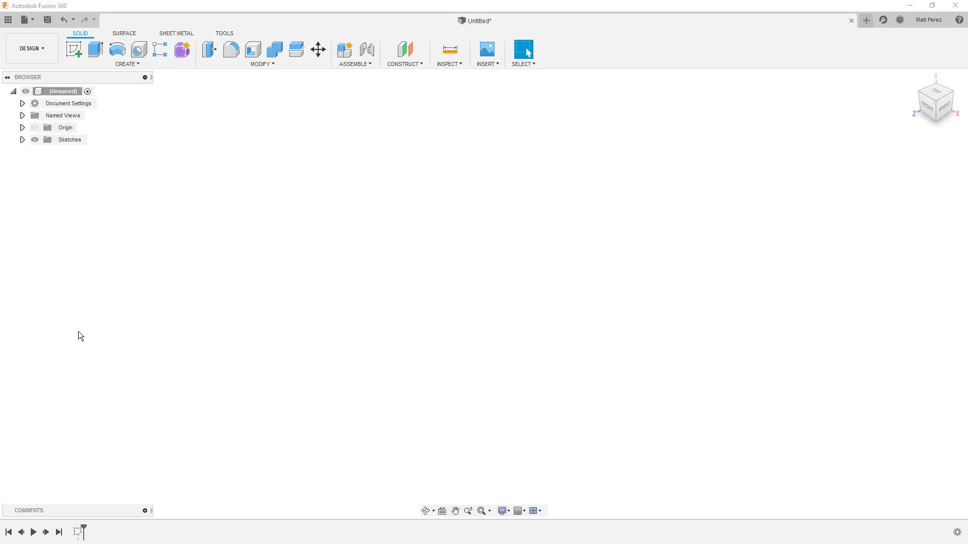
click(144, 511)
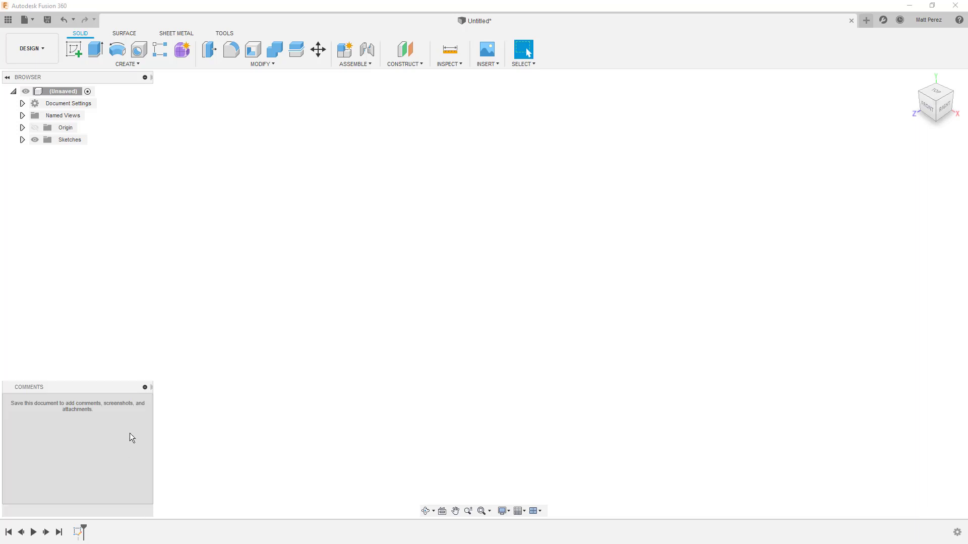
click(144, 387)
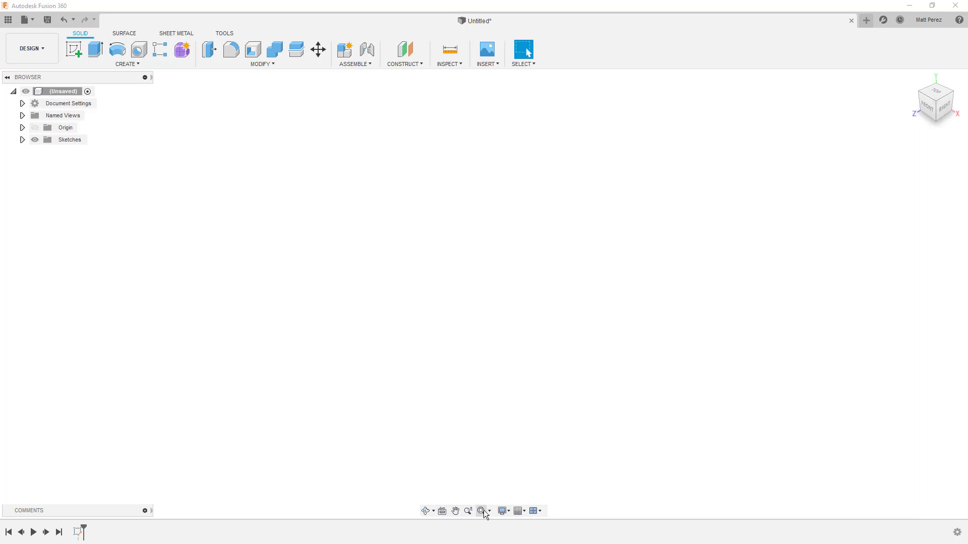
click(506, 512)
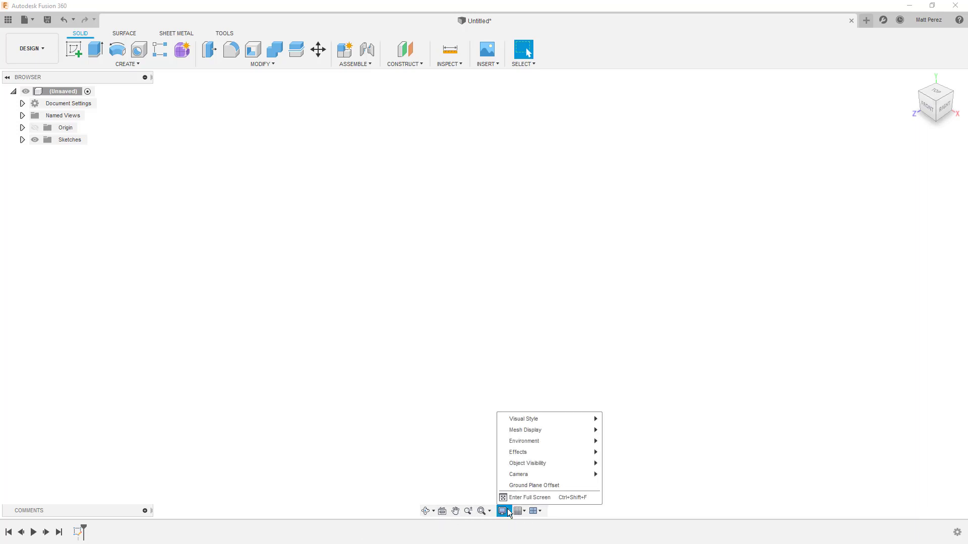
mouse_move(574, 421)
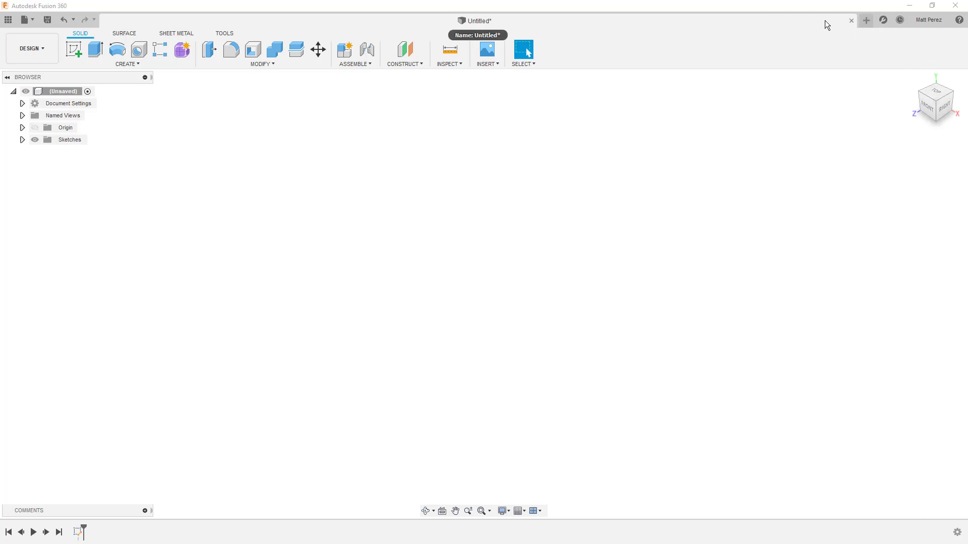
- Open blank designs Untitled(1) and Untitled(2), then look through the Help and account menus
click(863, 22)
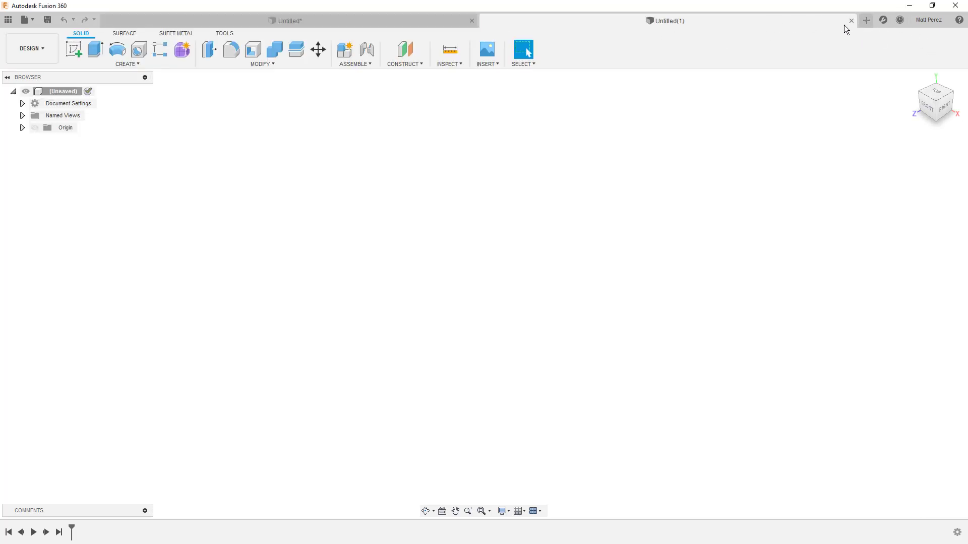
click(867, 20)
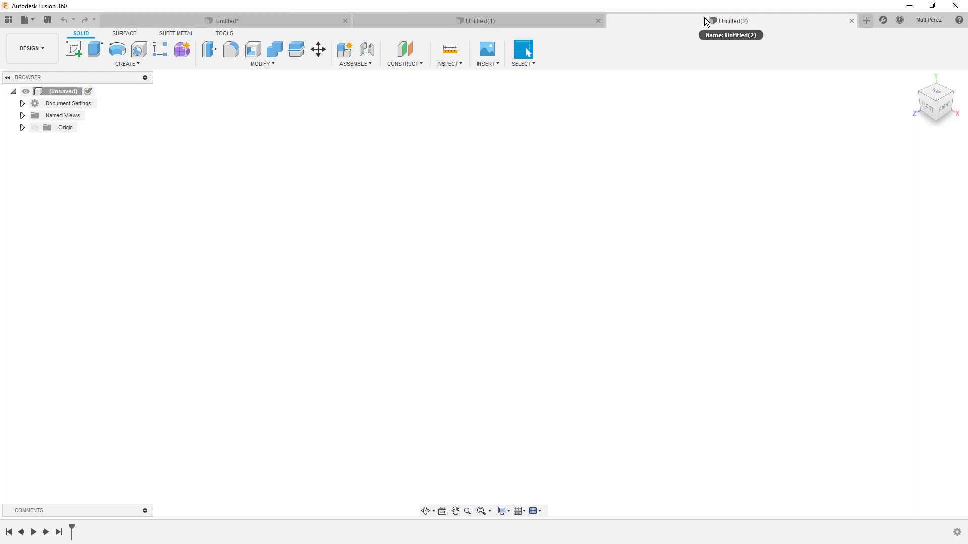
click(959, 23)
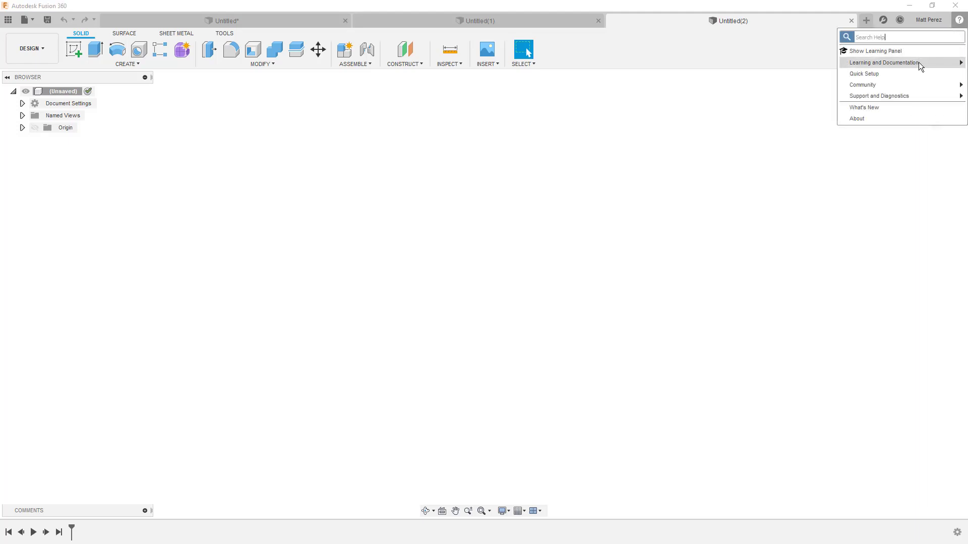
mouse_move(919, 65)
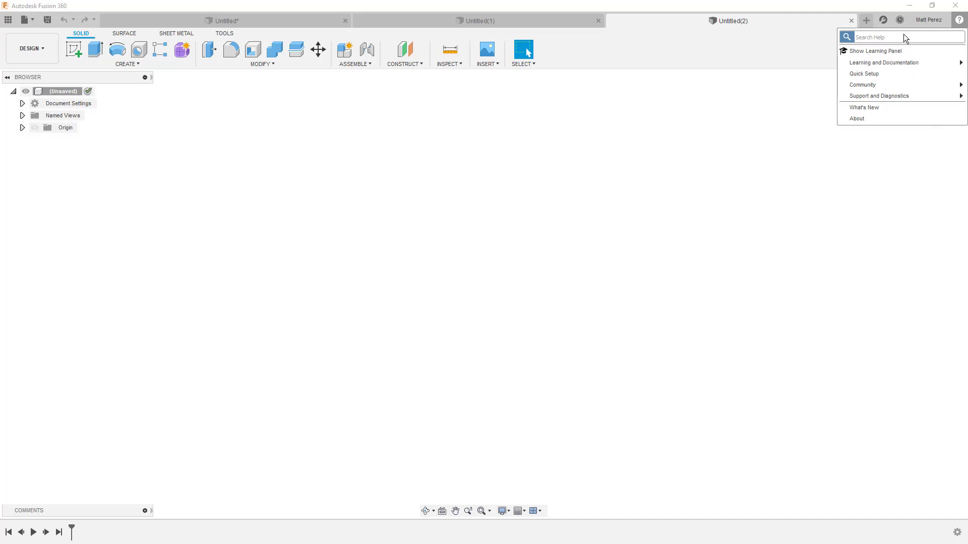
click(927, 21)
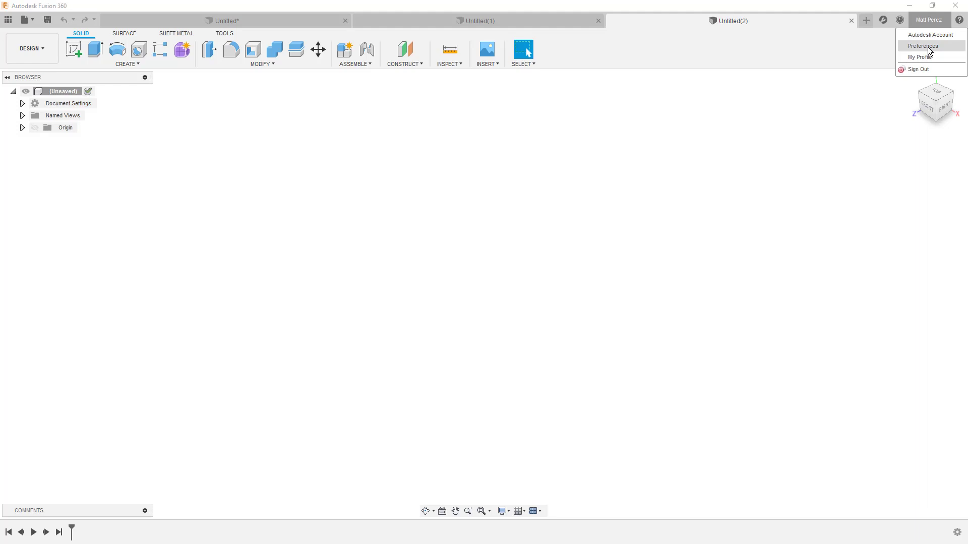
- Open Preferences and review the pan, zoom and orbit shortcut schemes, keeping Fusion
click(928, 46)
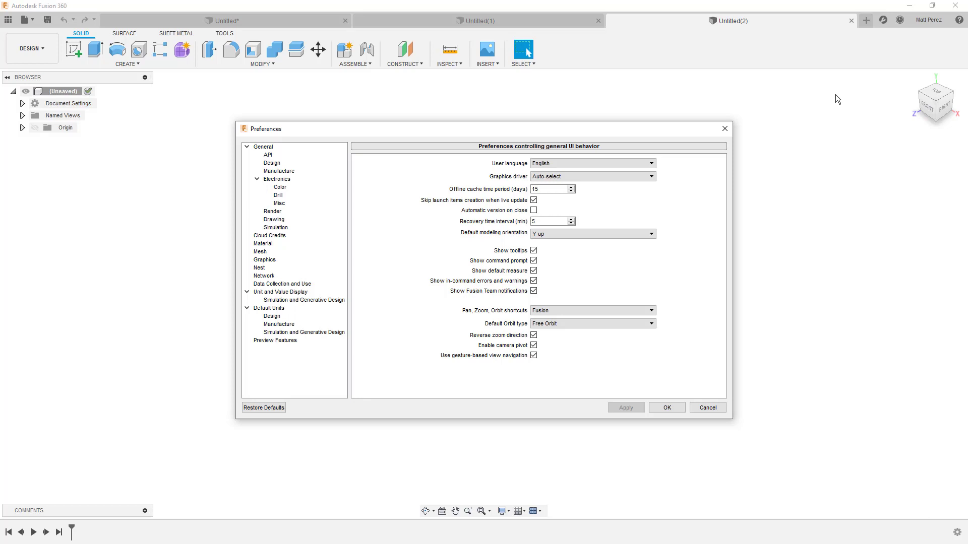
click(605, 312)
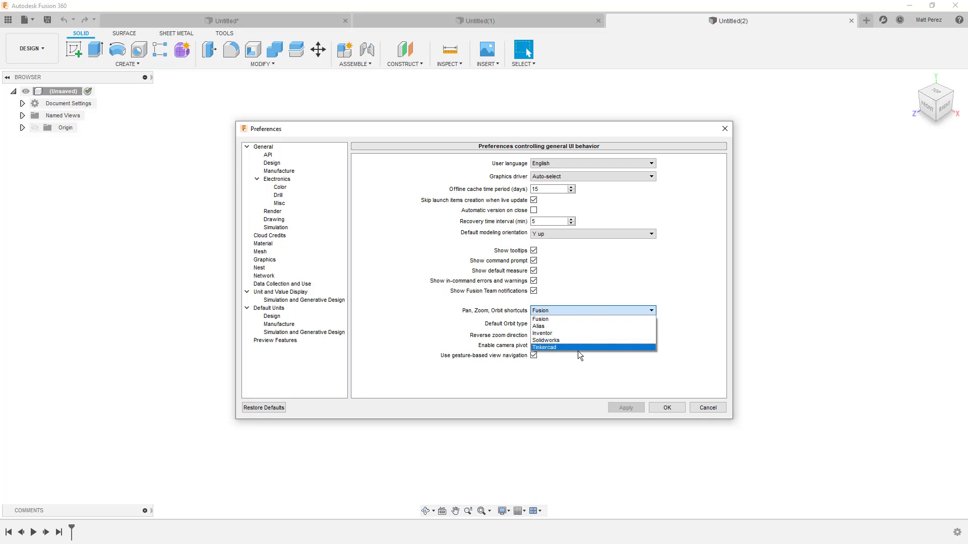
click(597, 275)
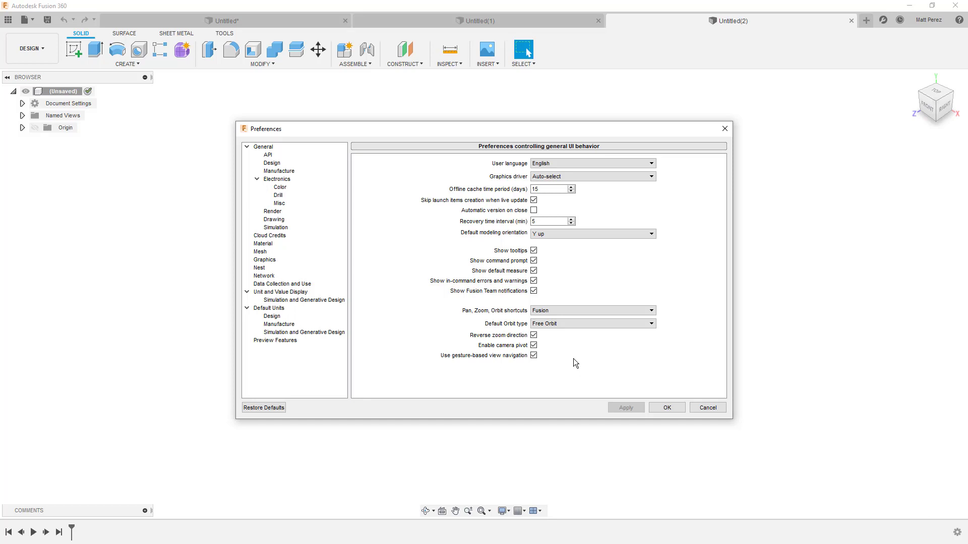
click(277, 164)
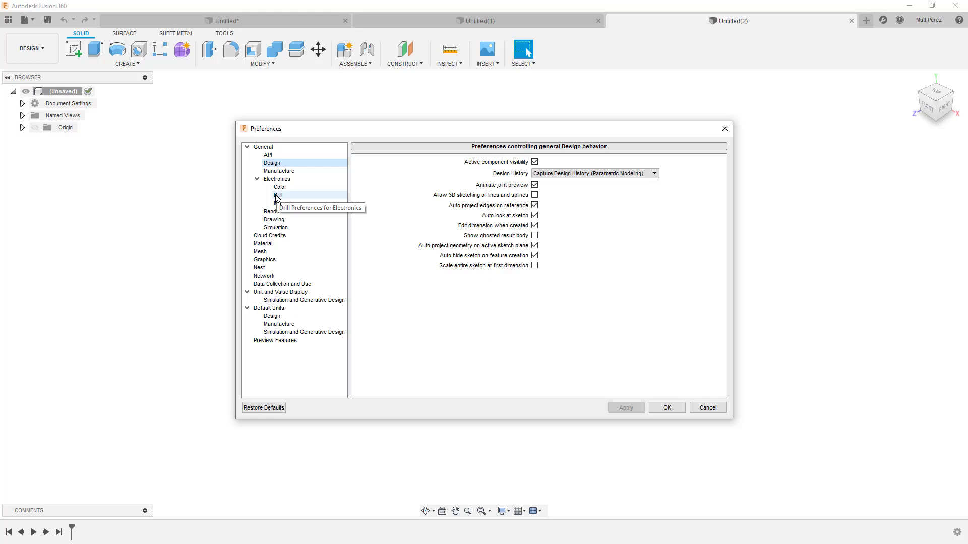
- On the Preview Features page, enable Edit In Place and scroll through the other preview features
click(280, 342)
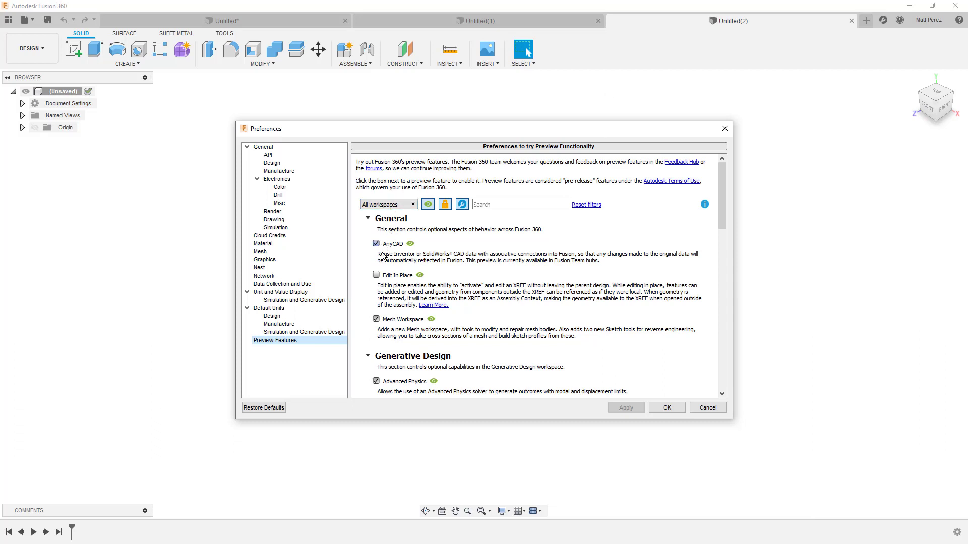
click(376, 275)
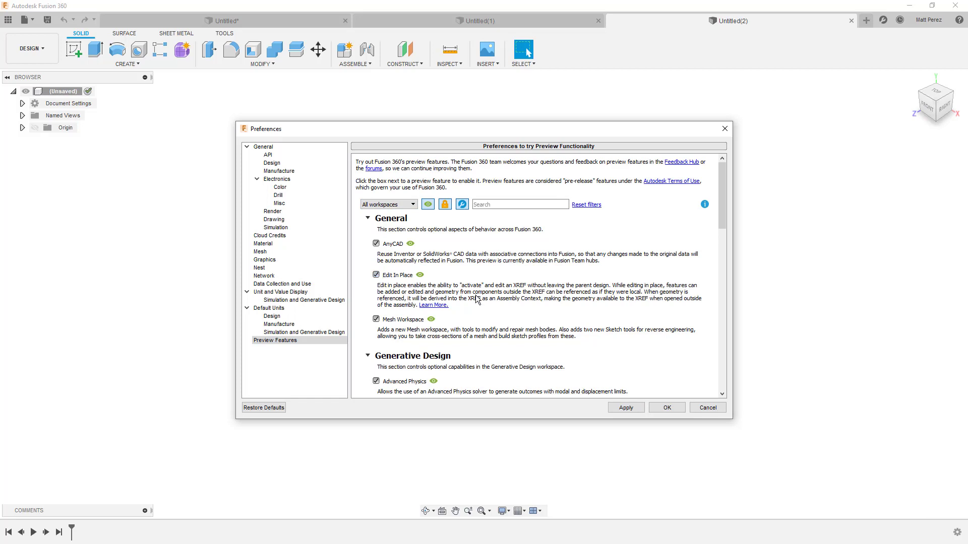
scroll(377, 278, down, 2)
scroll(380, 292, down, 4)
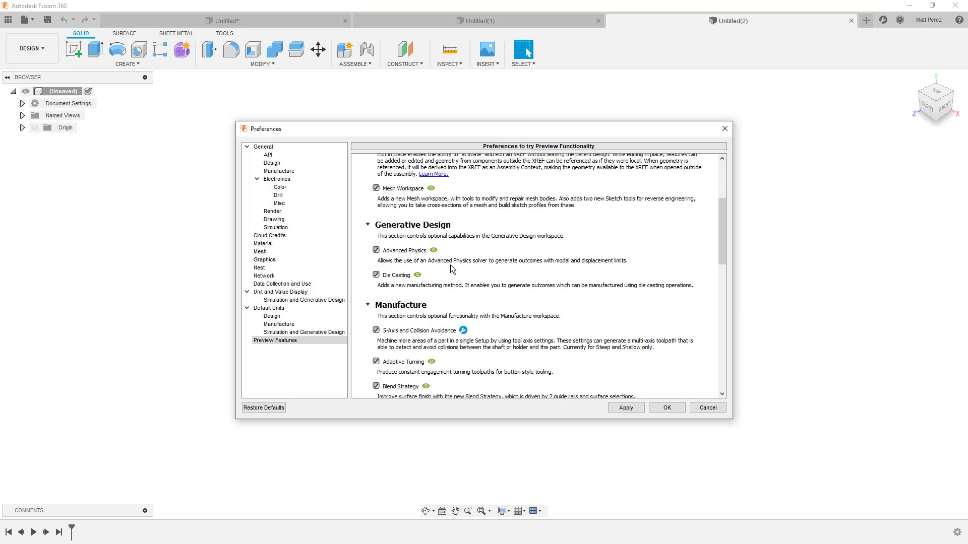
scroll(499, 273, up, 6)
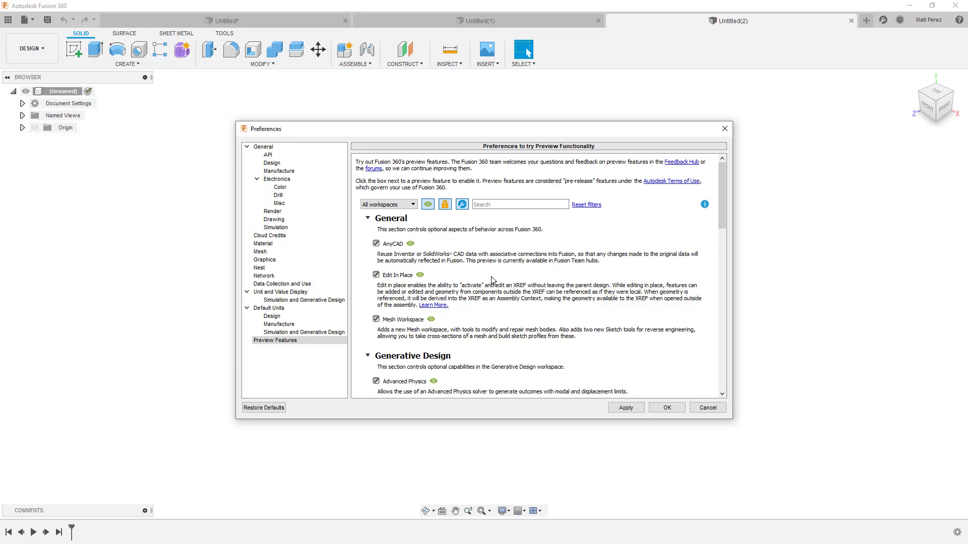
scroll(469, 282, down, 4)
scroll(487, 315, down, 6)
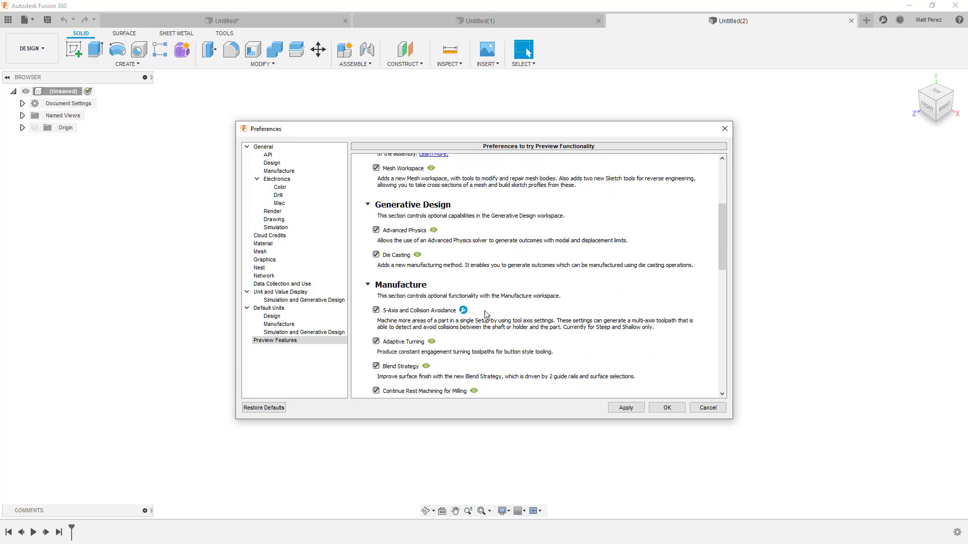
scroll(429, 250, down, 1)
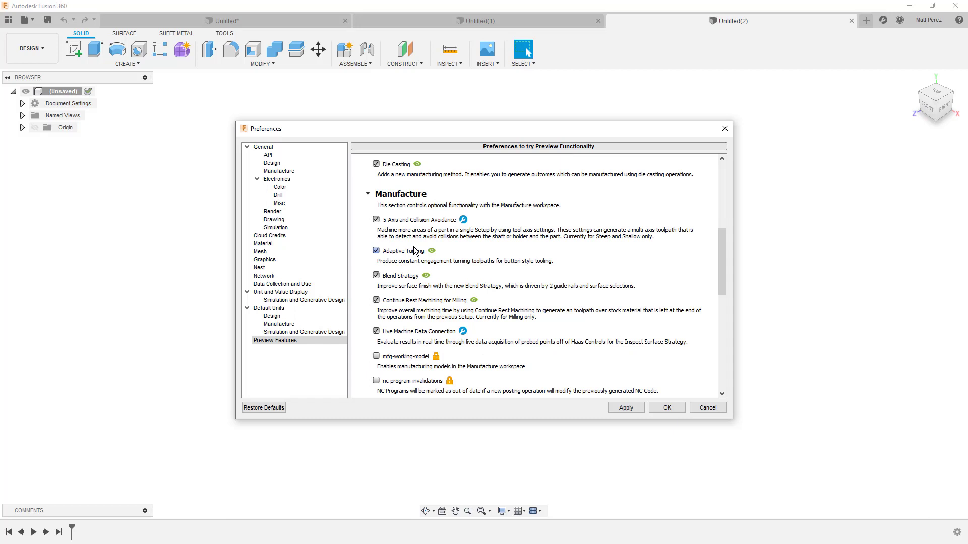
scroll(417, 253, down, 1)
scroll(423, 262, down, 5)
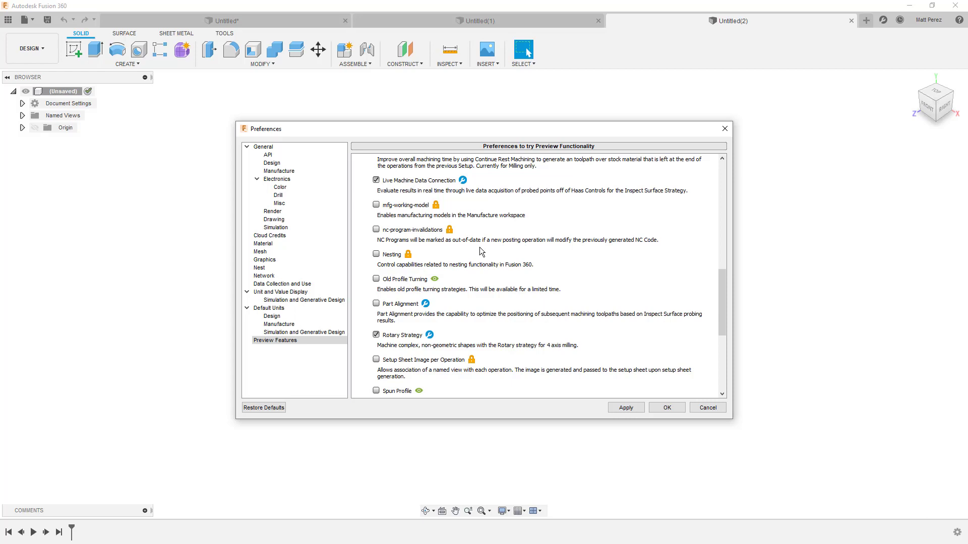
scroll(479, 247, up, 6)
scroll(478, 249, up, 2)
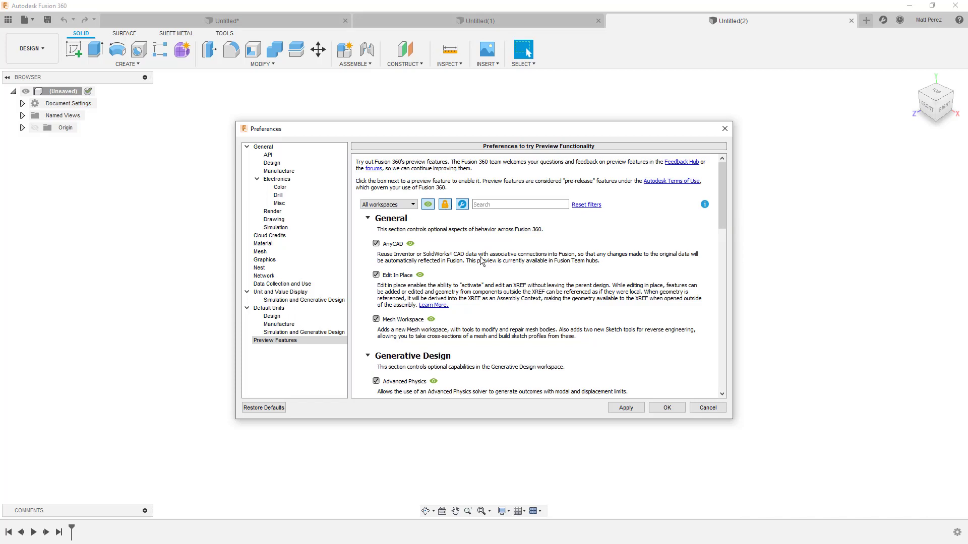
scroll(483, 262, down, 5)
scroll(482, 269, down, 4)
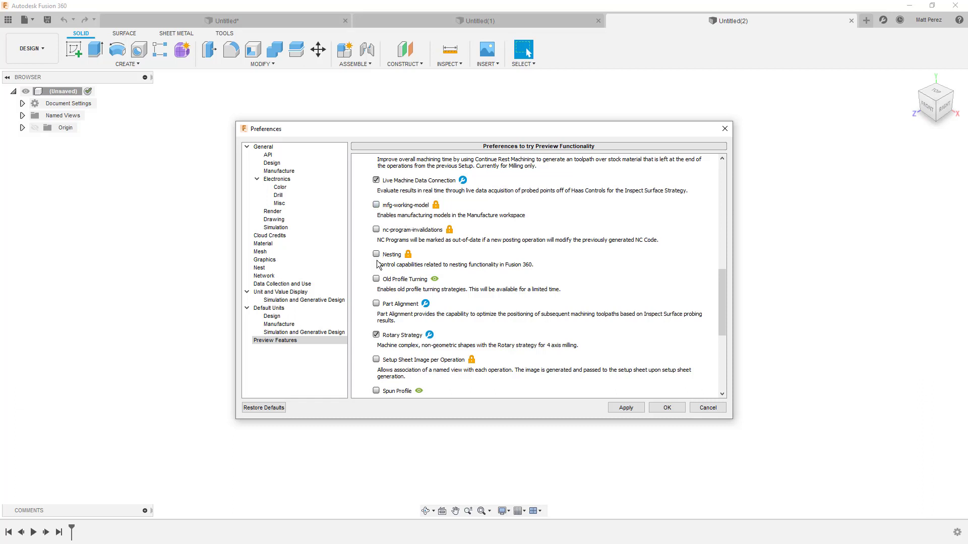
scroll(411, 255, down, 2)
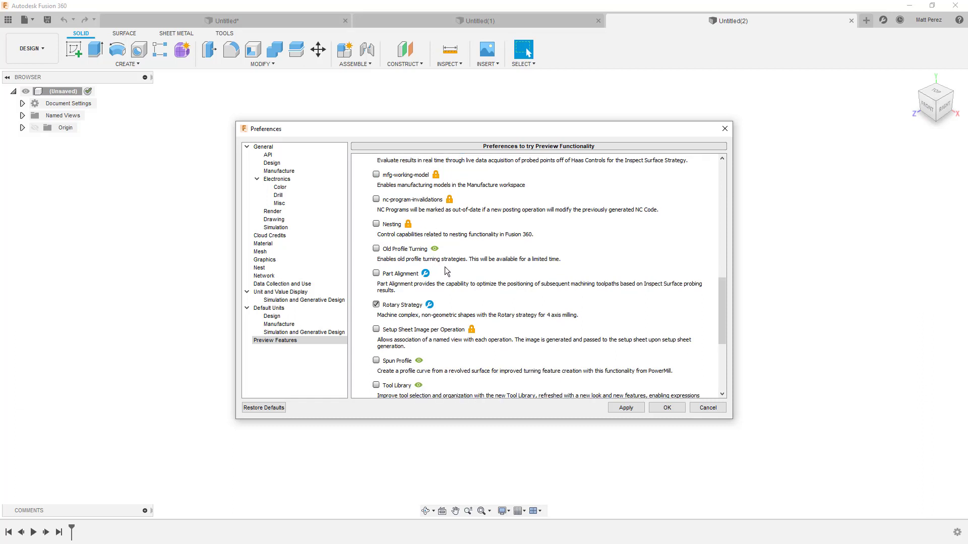
scroll(445, 272, down, 5)
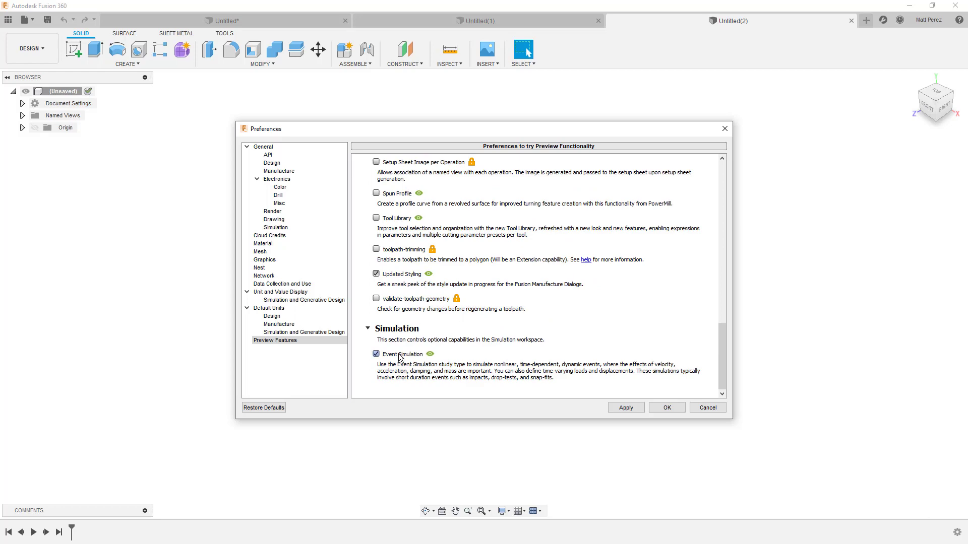
scroll(439, 284, up, 7)
scroll(439, 284, up, 9)
scroll(442, 270, up, 4)
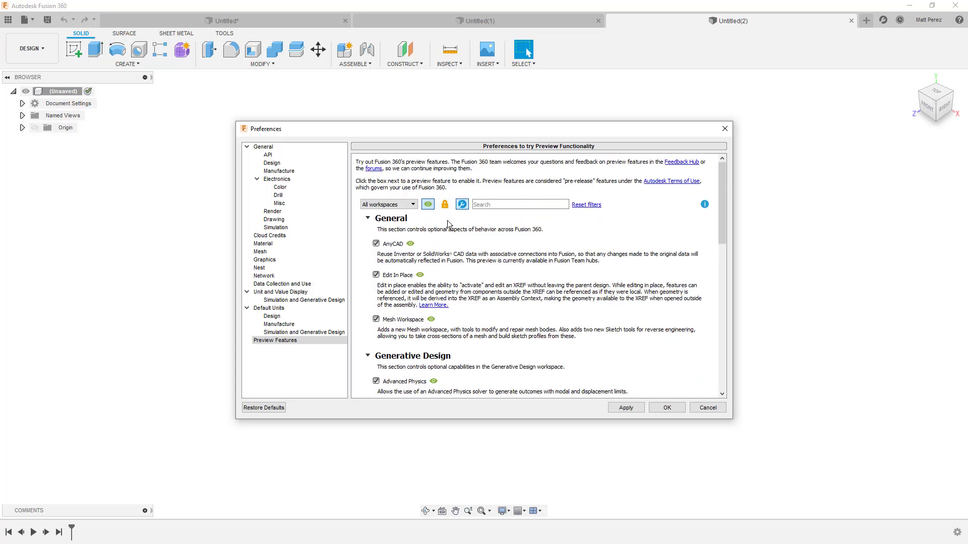
- Filter the list to close-to-release preview features and confirm Preferences with OK
scroll(456, 272, down, 10)
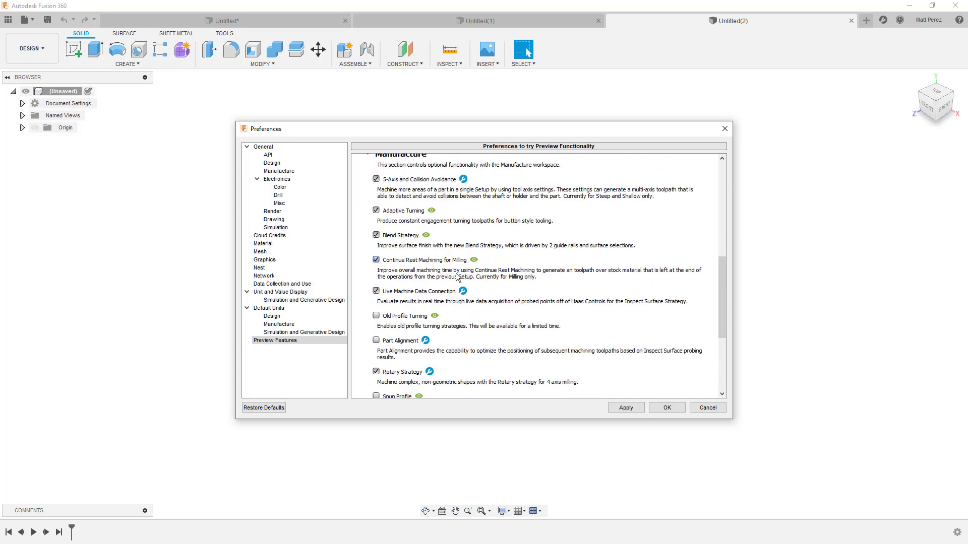
scroll(456, 277, up, 10)
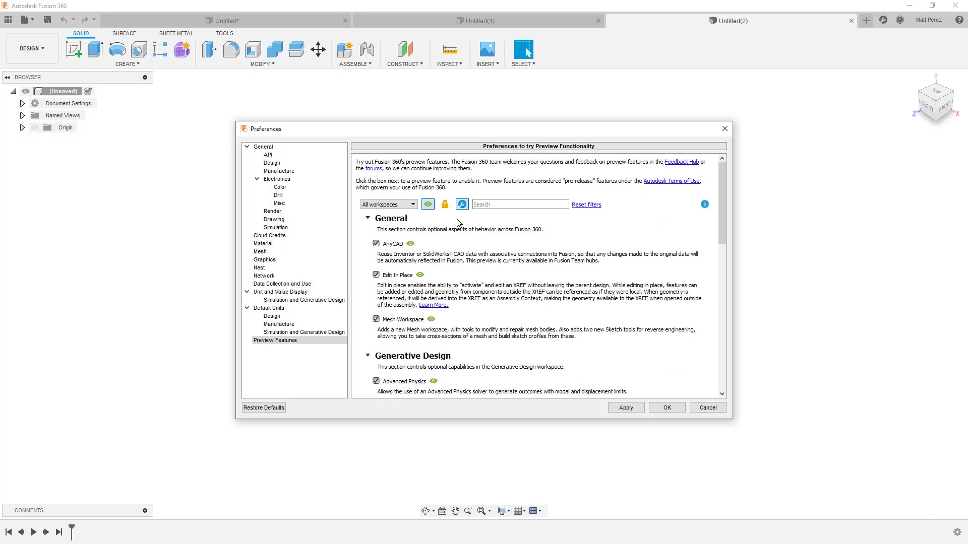
scroll(466, 236, down, 2)
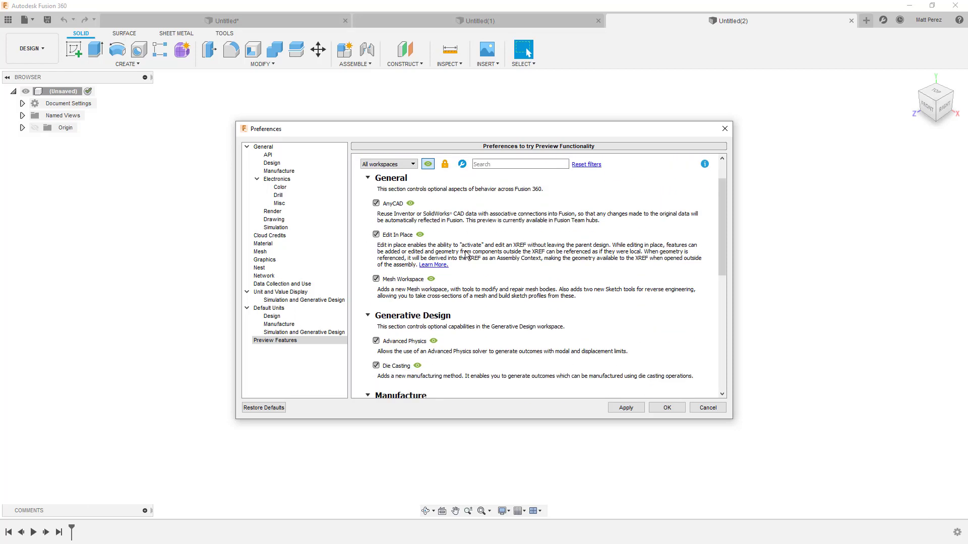
click(429, 165)
click(674, 407)
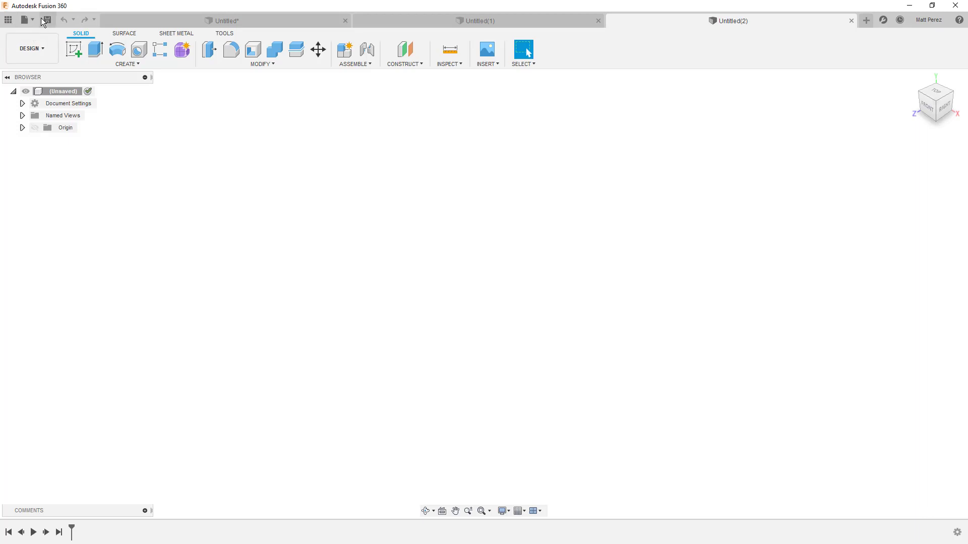
click(52, 50)
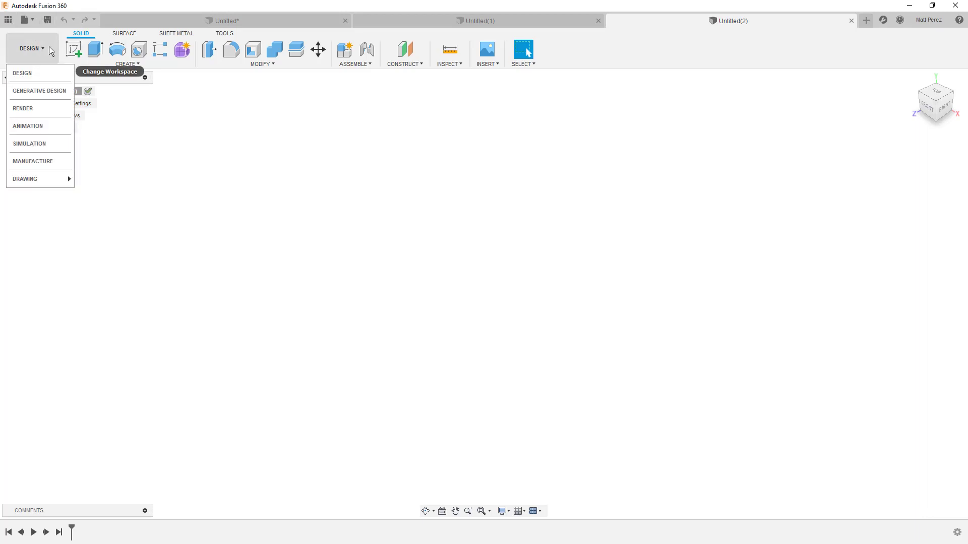
click(44, 54)
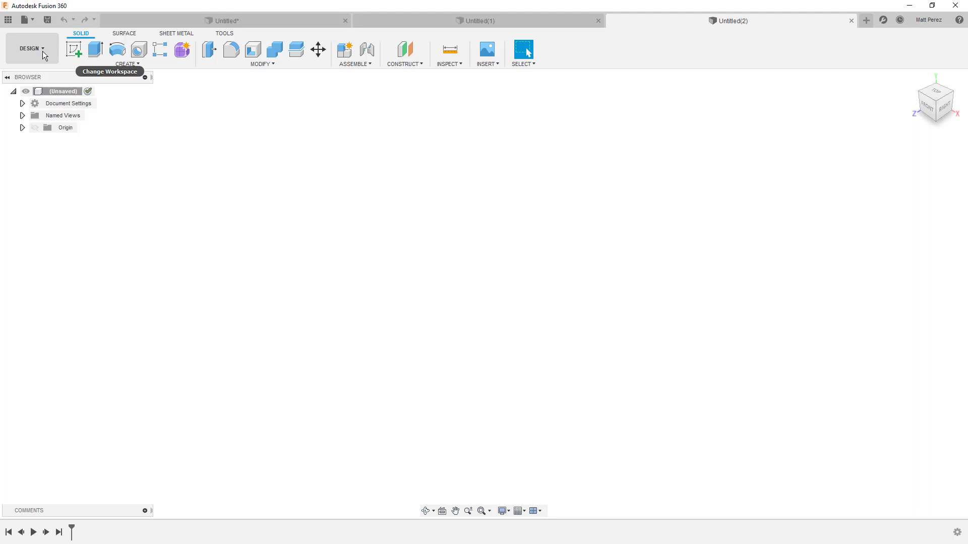
click(43, 50)
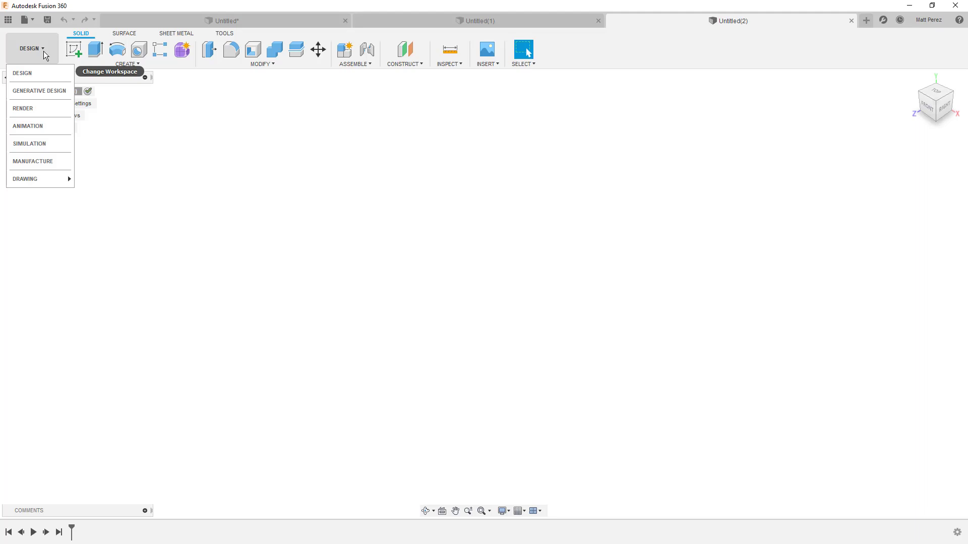
click(40, 51)
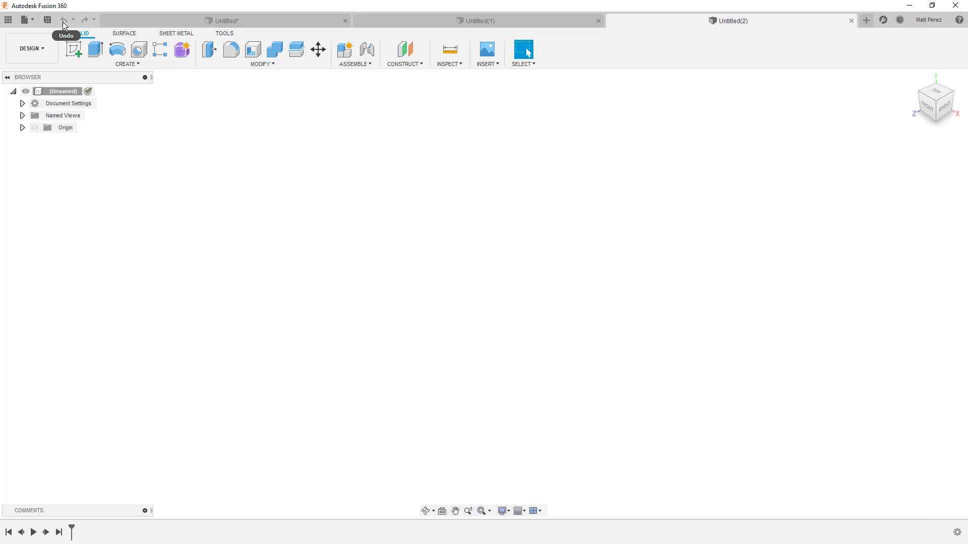
- Browse the File menu's submenus and turn on Show Text Commands under View
click(34, 20)
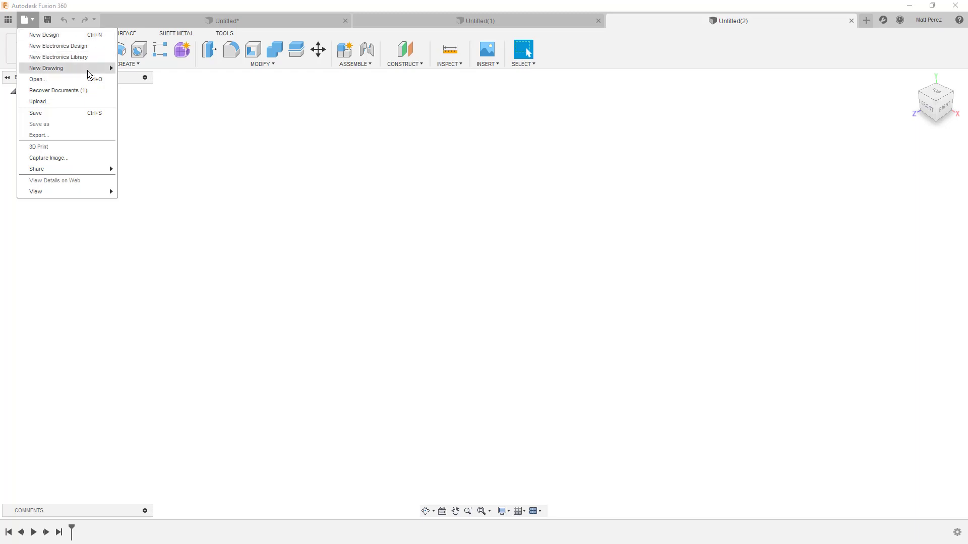
mouse_move(88, 72)
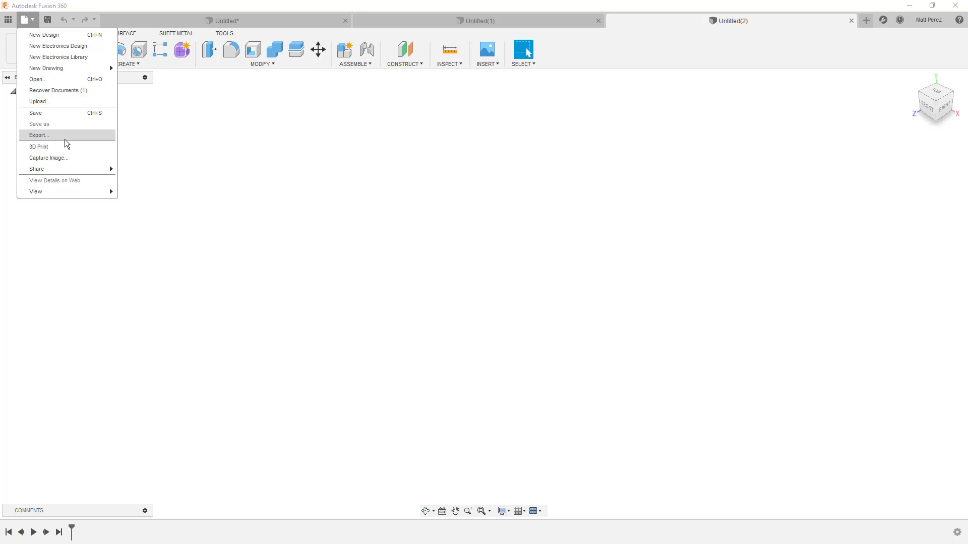
mouse_move(74, 169)
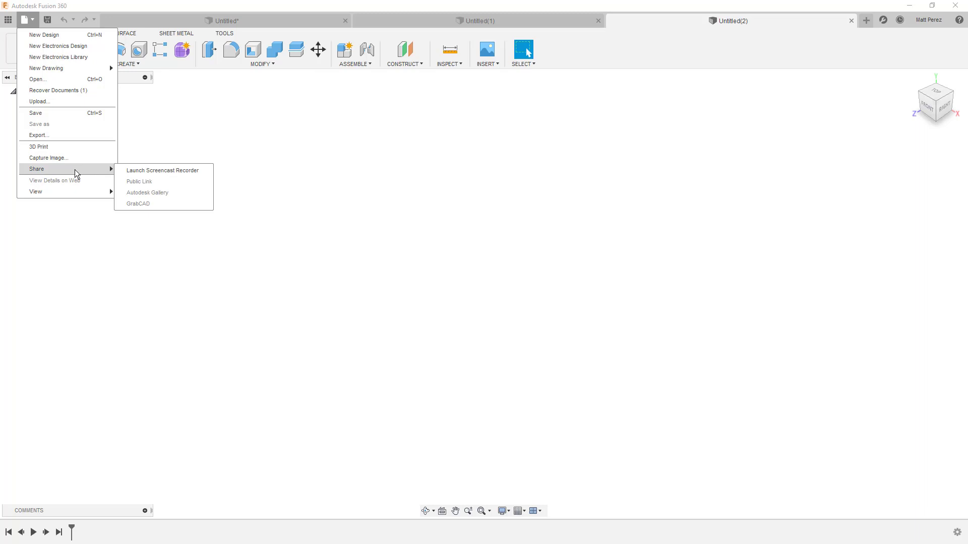
mouse_move(75, 188)
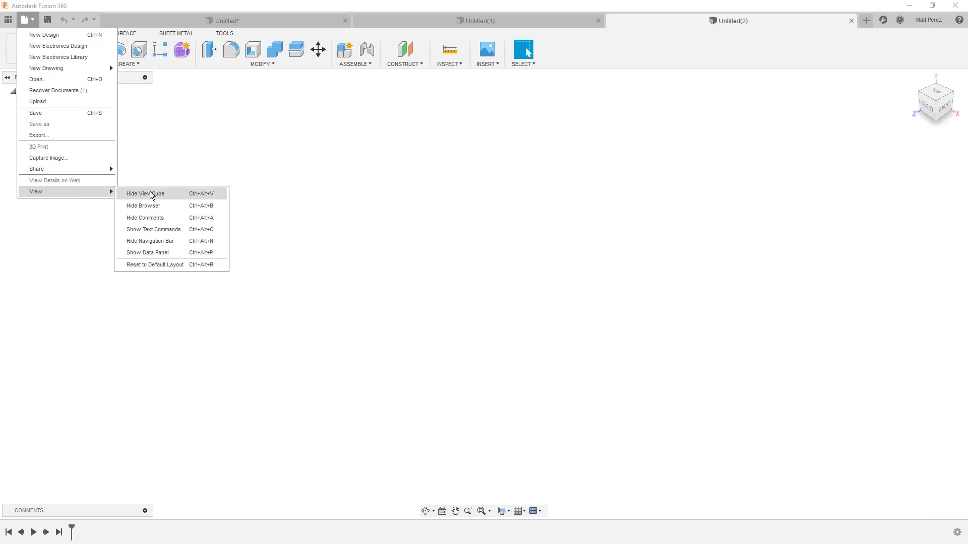
click(168, 228)
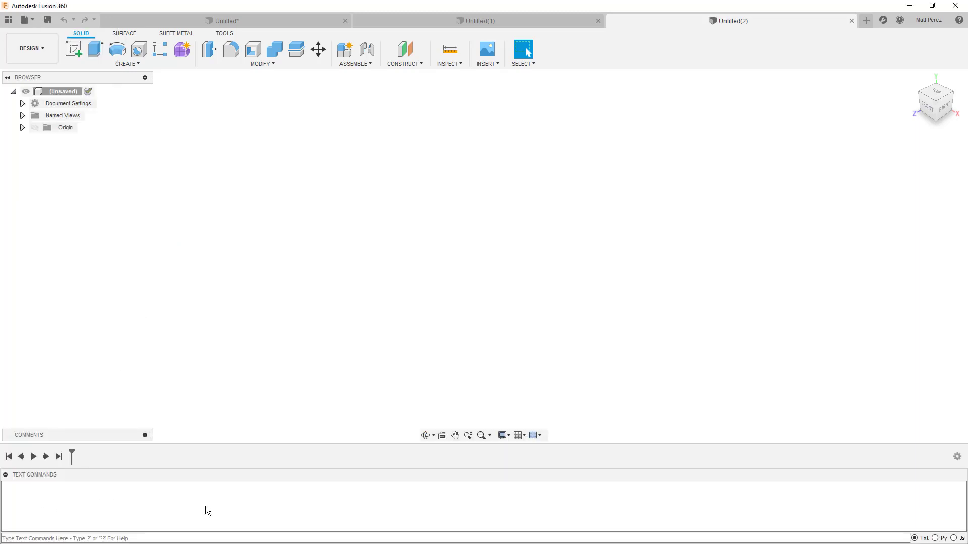
- Run the ? help command in Text Commands to list subject areas like Sketch, Units and Python
click(935, 538)
click(914, 539)
click(28, 538)
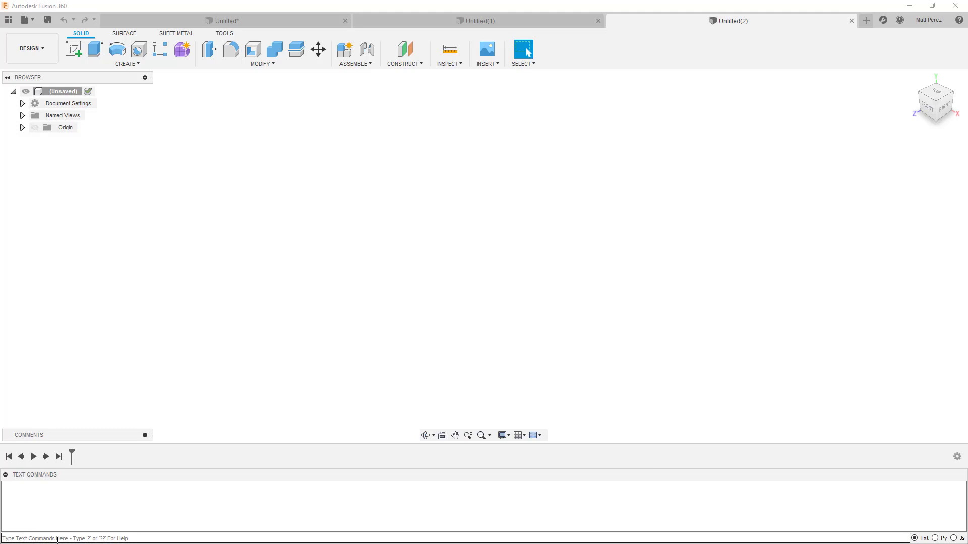
click(60, 540)
text(?)
key(Return)
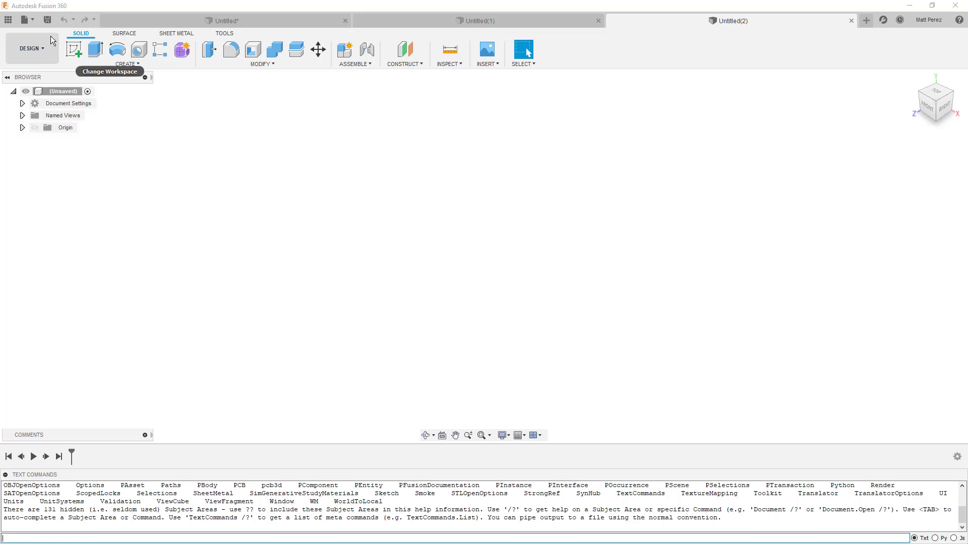
- Hide the Text Commands panel through File > View, then reopen the File menu
click(33, 21)
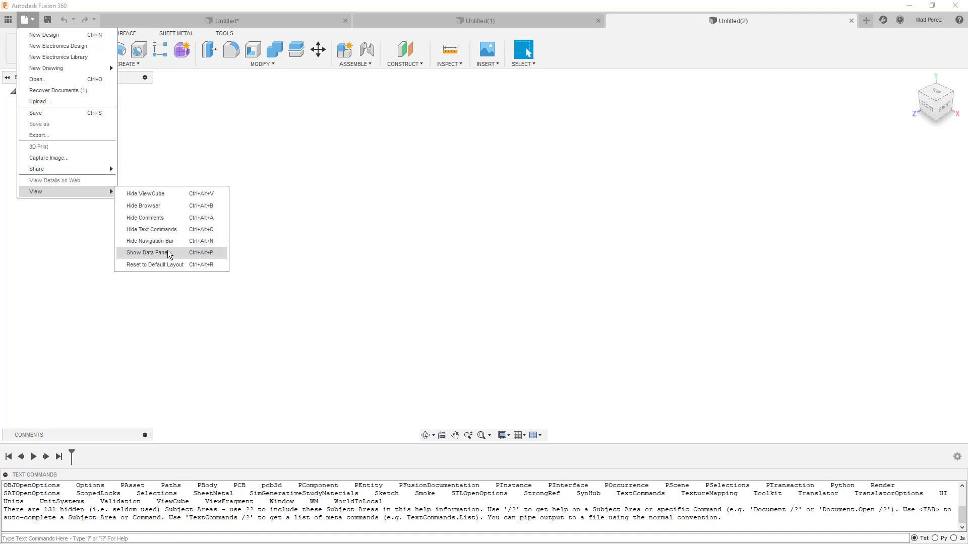
click(163, 231)
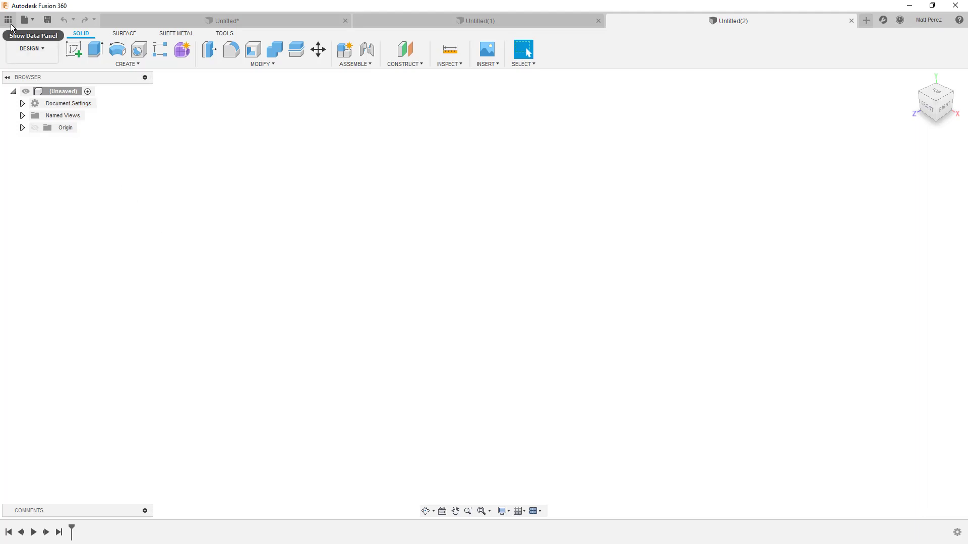
click(30, 23)
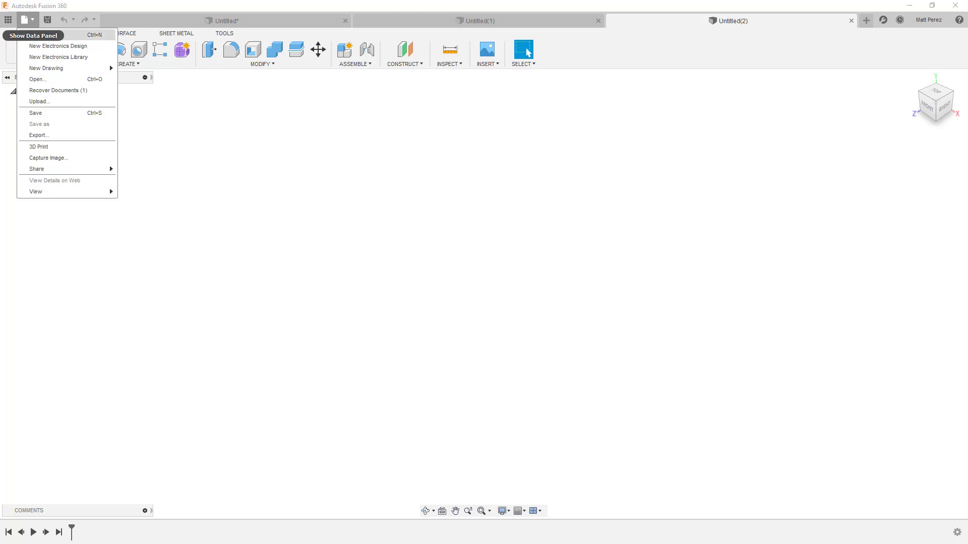
- Show the Data Panel and check the team hub list without switching teams
click(9, 20)
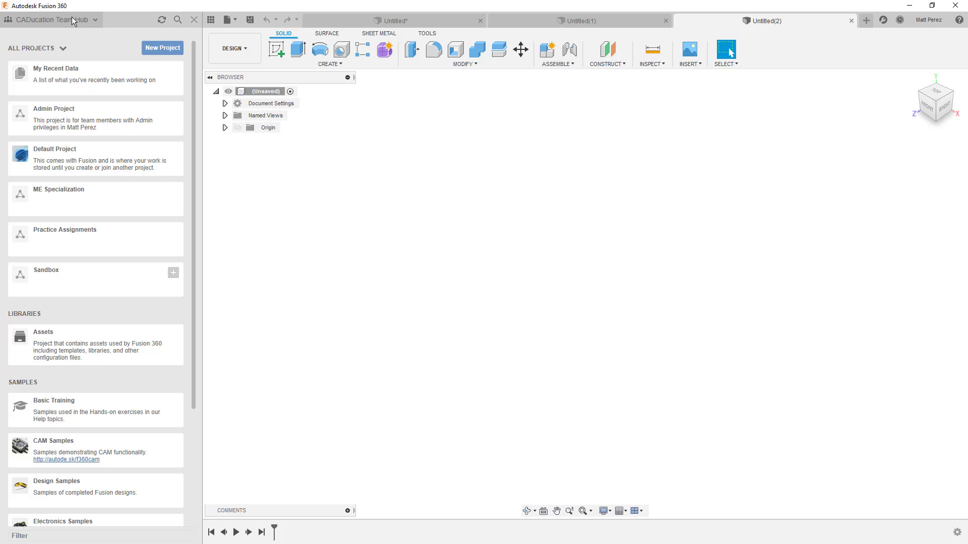
click(96, 19)
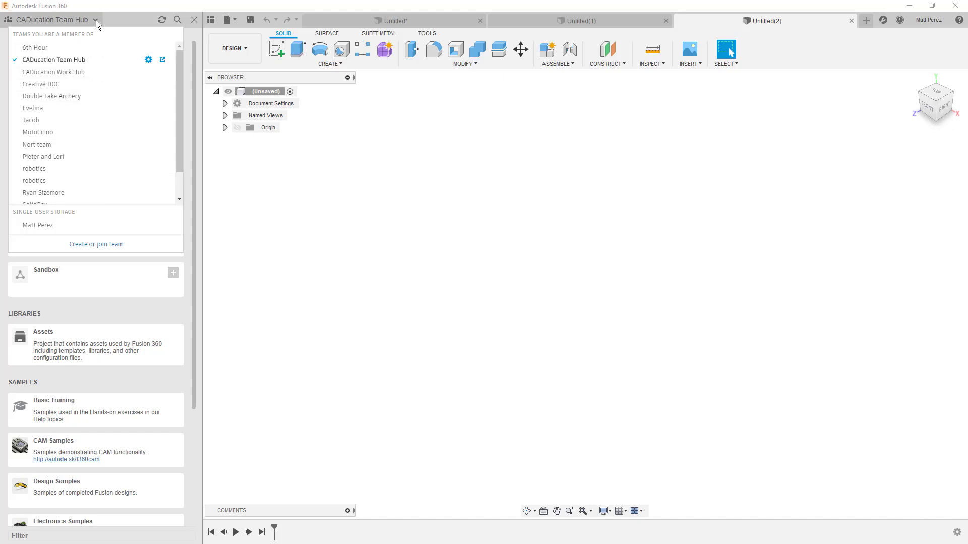
click(96, 20)
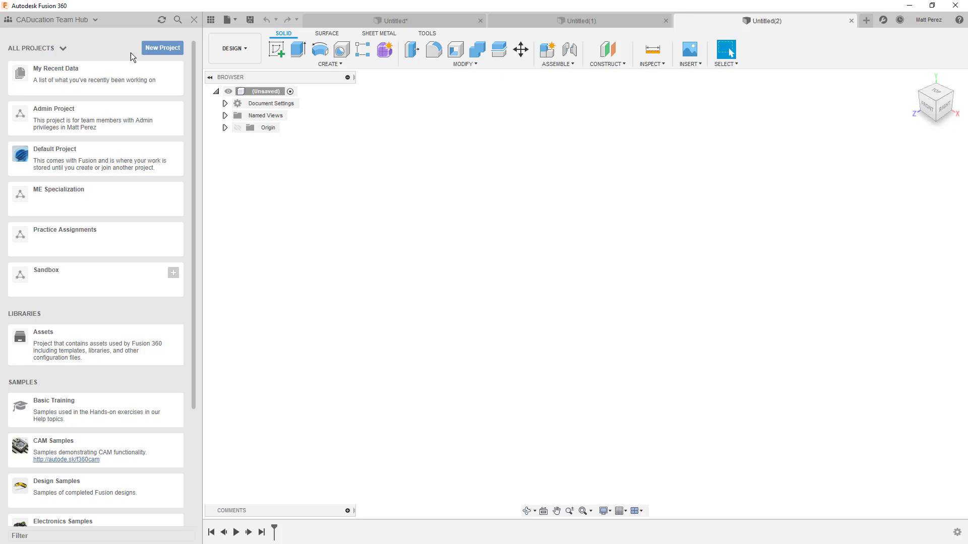
- Create the 'Learn Everything' project and pin it just below My Recent Data
click(166, 49)
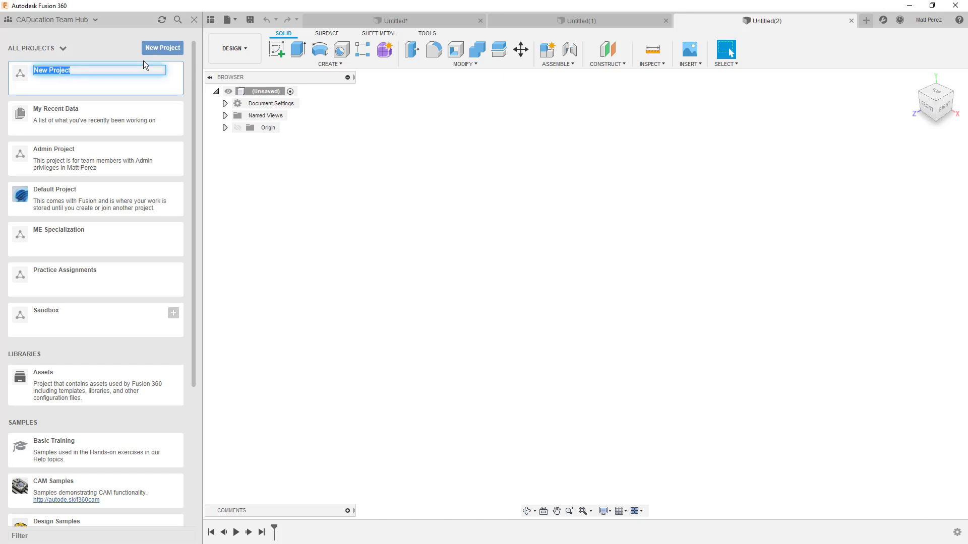
text(Learn Ever)
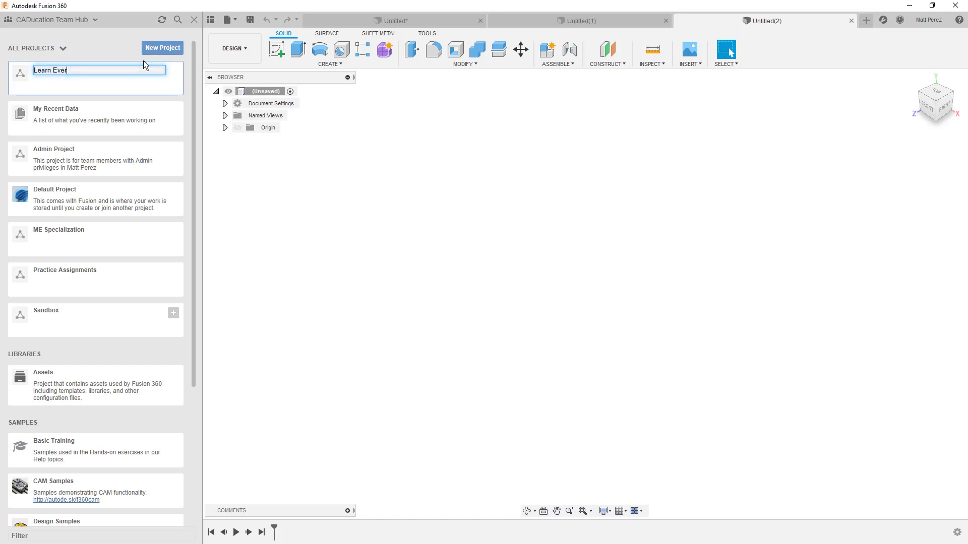
text(ything)
key(Return)
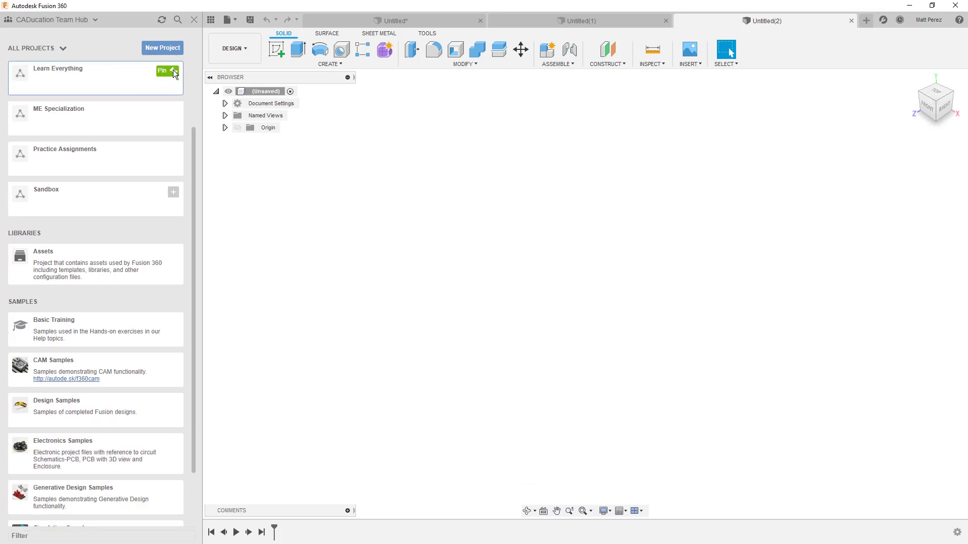
click(173, 71)
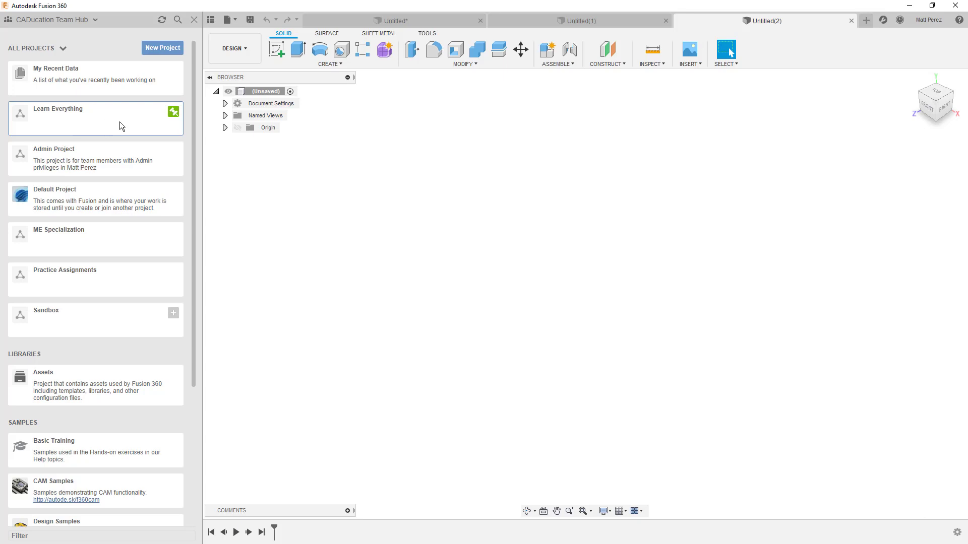
click(176, 111)
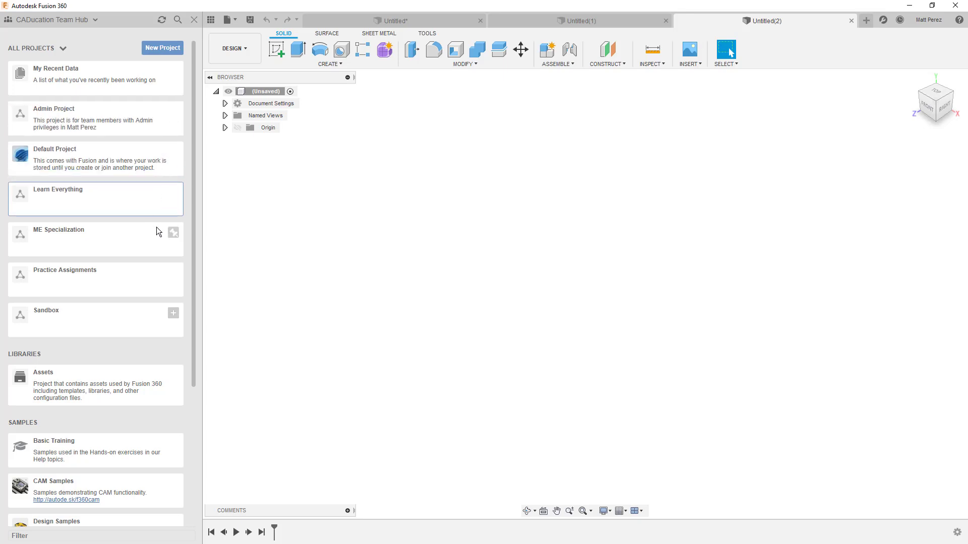
click(172, 192)
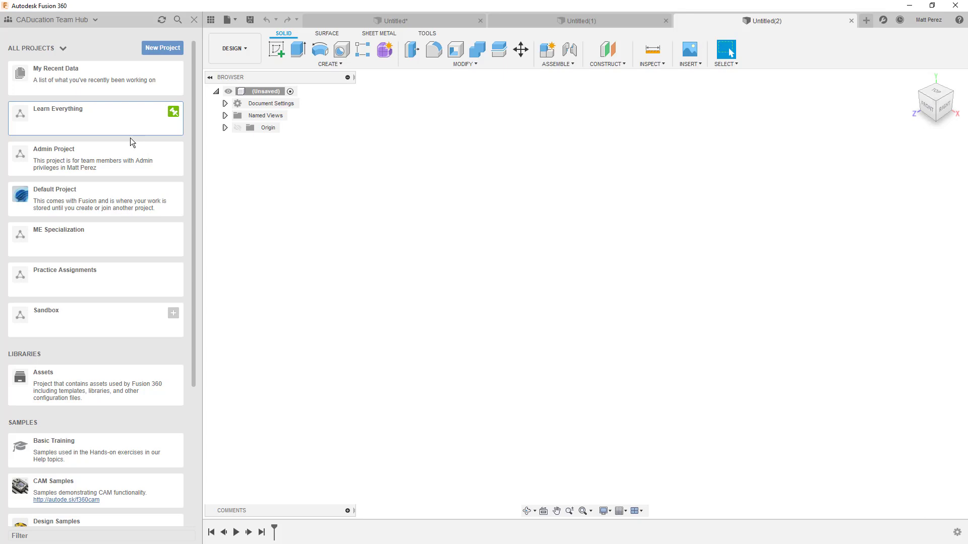
- Inside Learn Everything, create a new folder named 'Design Series 1' and open the empty folder
click(113, 118)
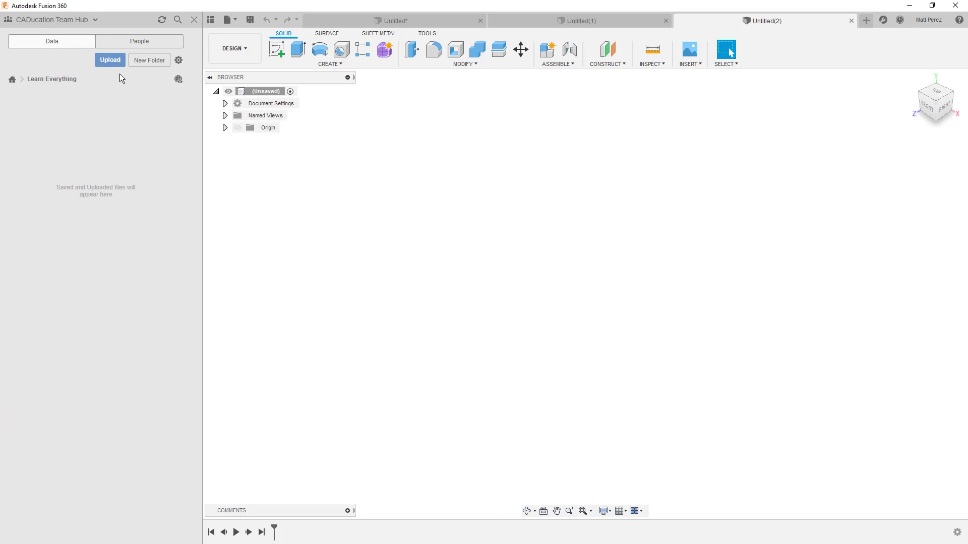
click(151, 57)
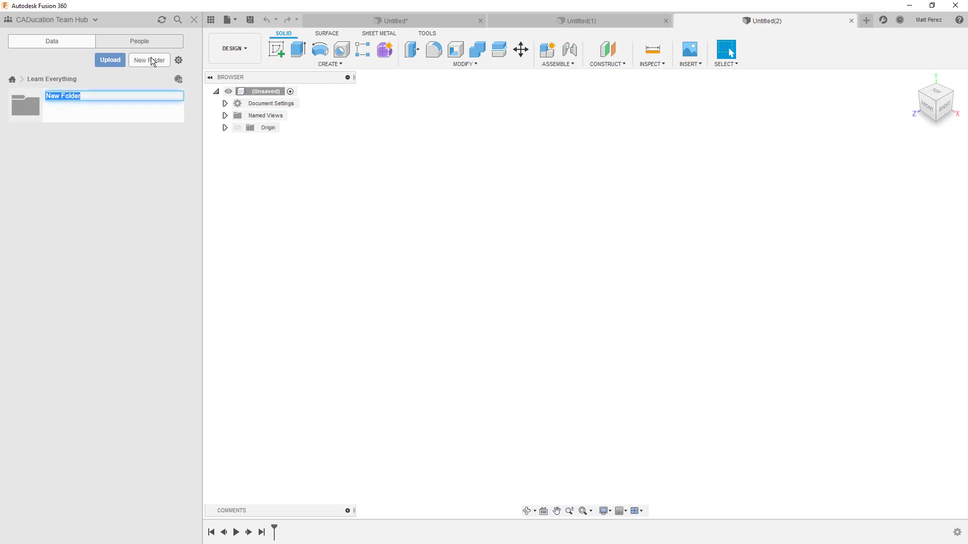
text(Design Series 1)
key(Return)
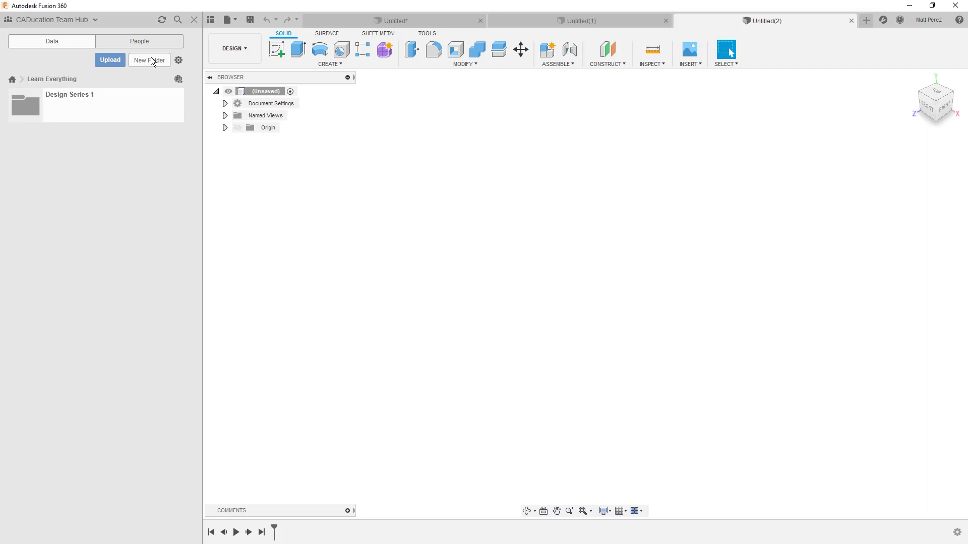
click(92, 98)
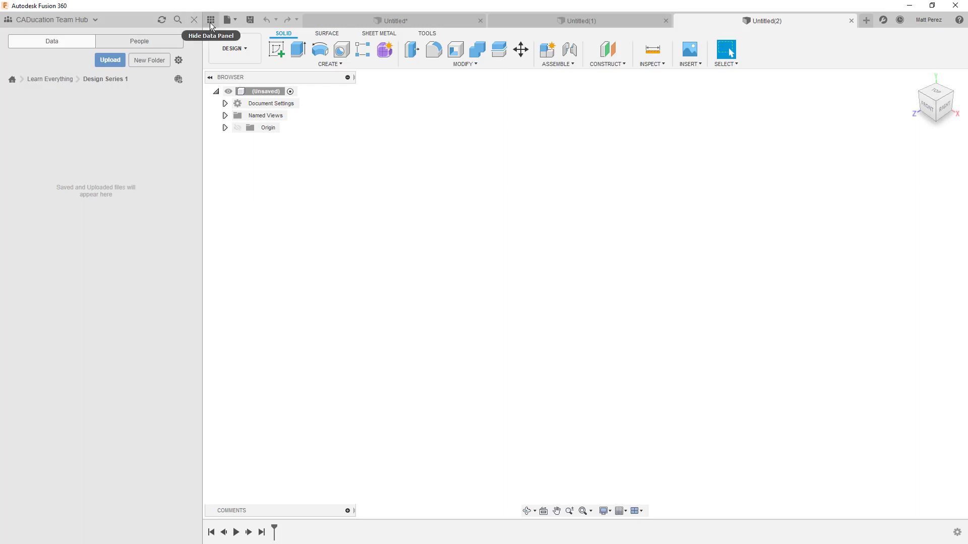
- Hide the data panel, then close Untitled(2), Untitled(1) and the sketched Untitled design, discarding its changes
click(192, 20)
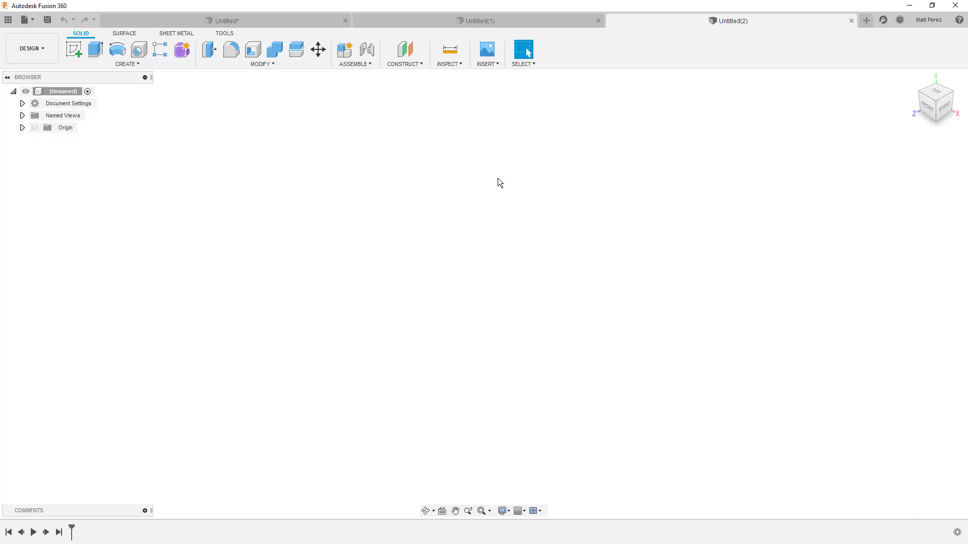
click(851, 20)
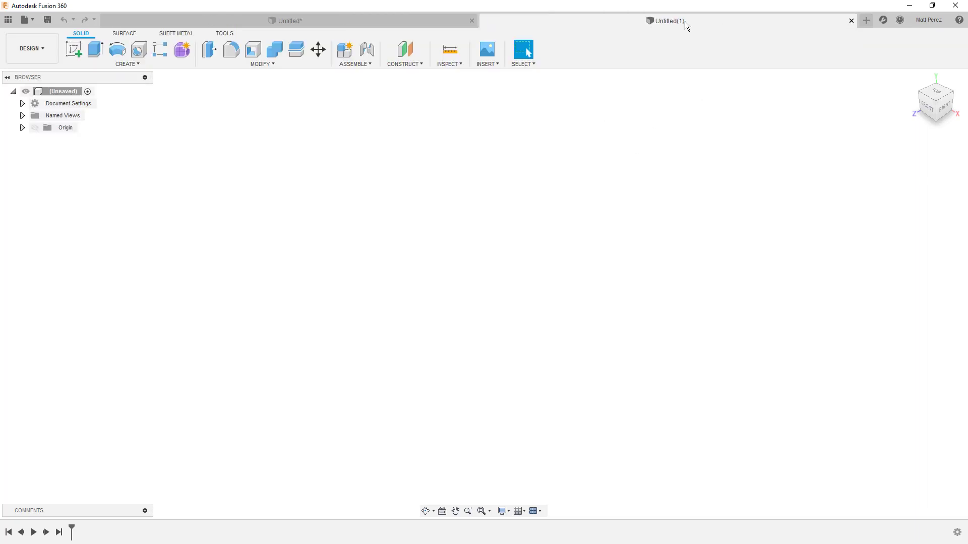
click(851, 21)
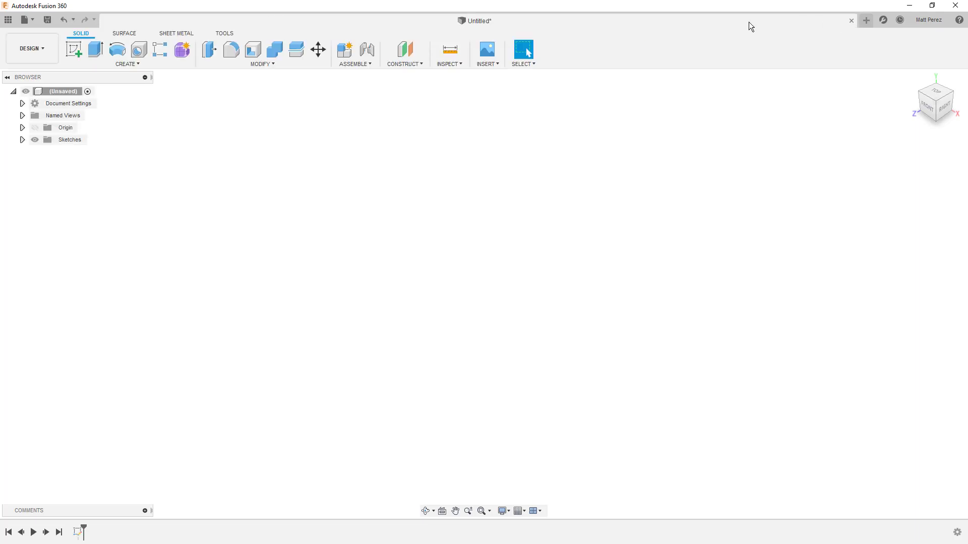
click(852, 21)
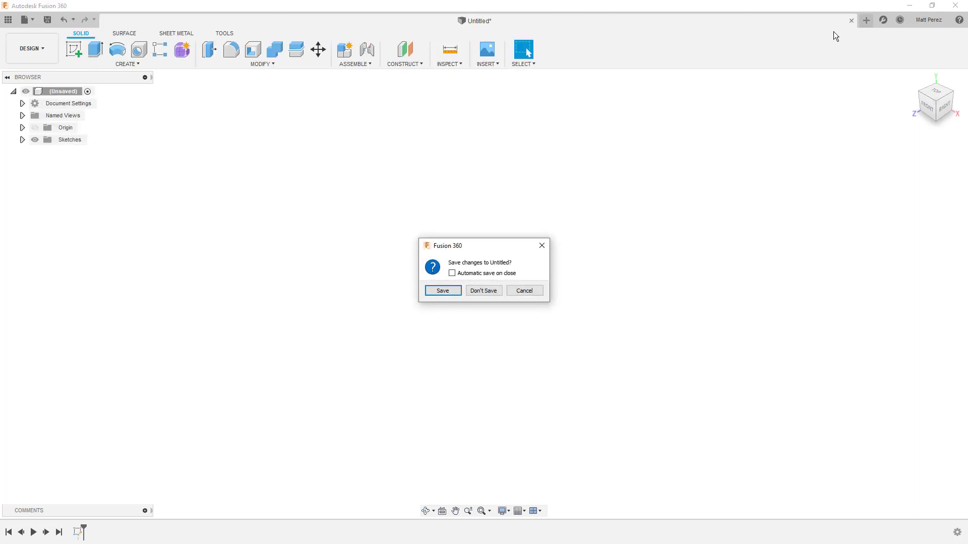
click(476, 289)
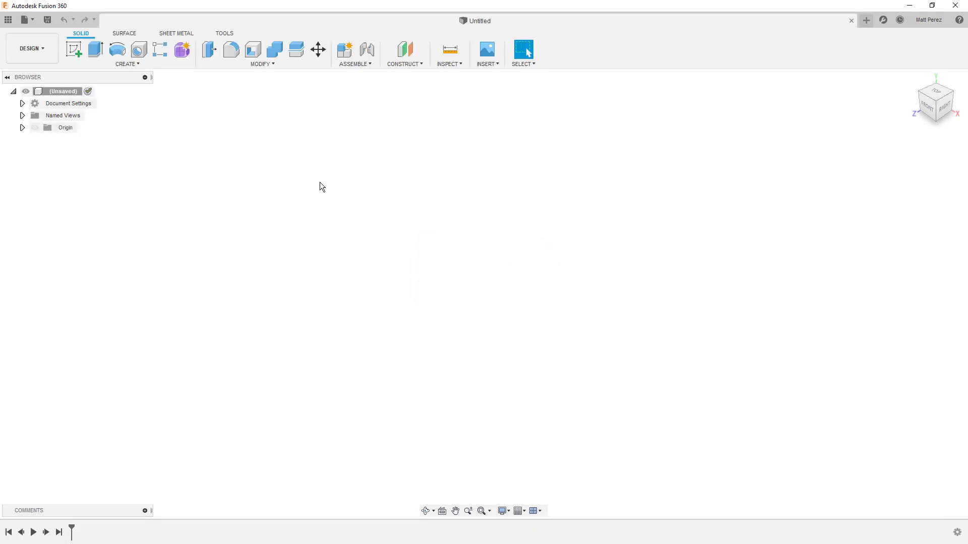